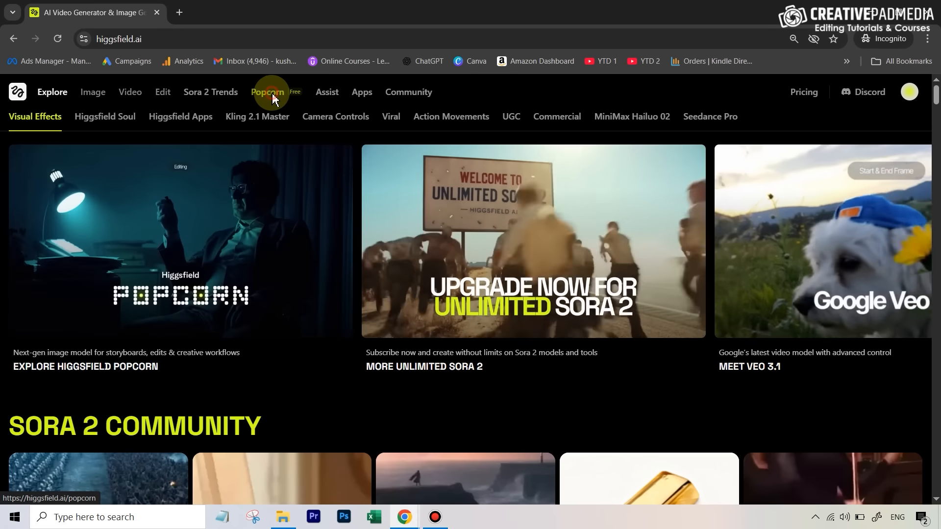
Step: Open the Popcorn storyboard tool and upload a reference photo of a young man with glasses
left_click(267, 96)
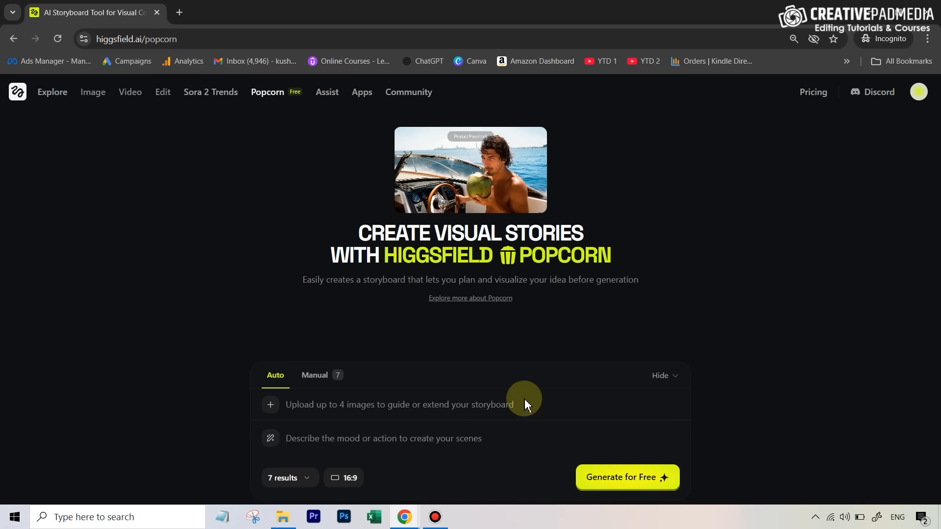
left_click(271, 407)
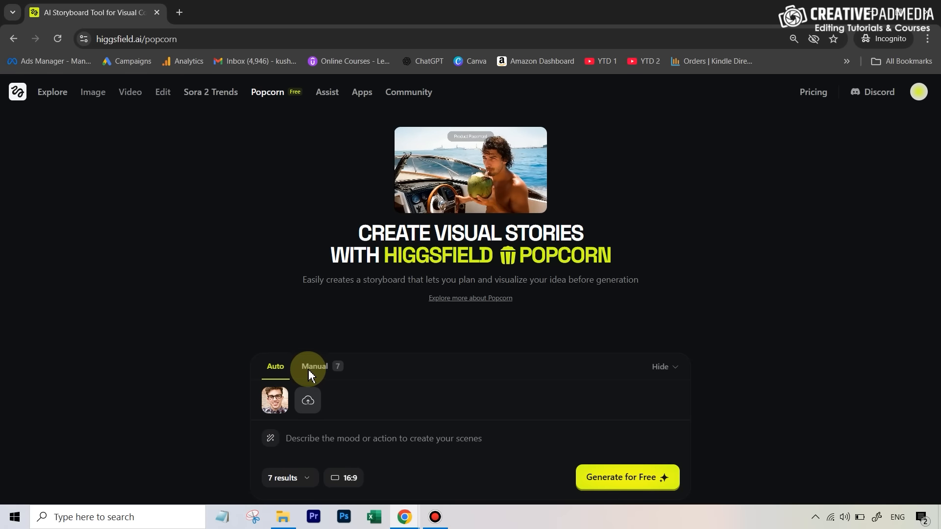
Step: Paste a prompt describing the man as a detective searching a dark apartment and finding a masked killer in a cupboard
left_click(303, 440)
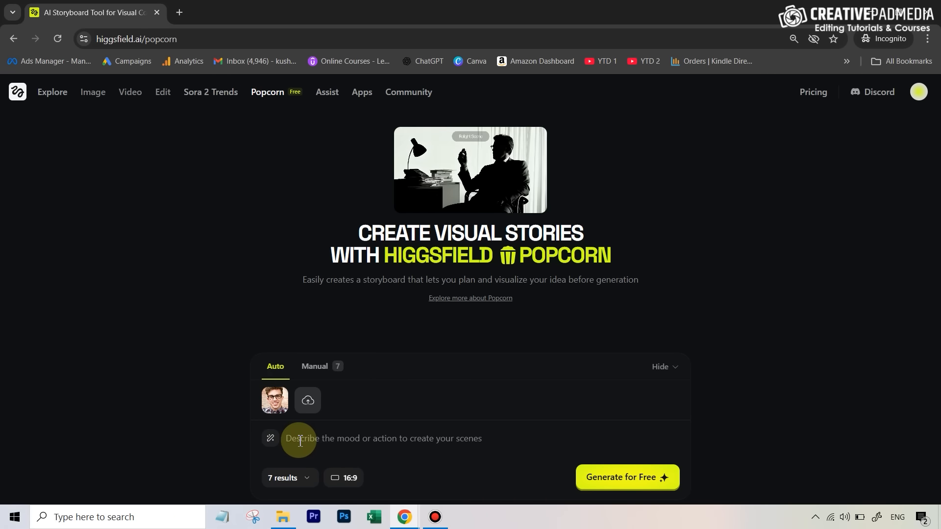
type("this man is a detective in a cinematic and dark movie. he is searching for clues in a dark apartment. As he is searching, he opens a cupboard and finds the the killer standing inside it. The killer is wearing a black jacket, mask and hat.")
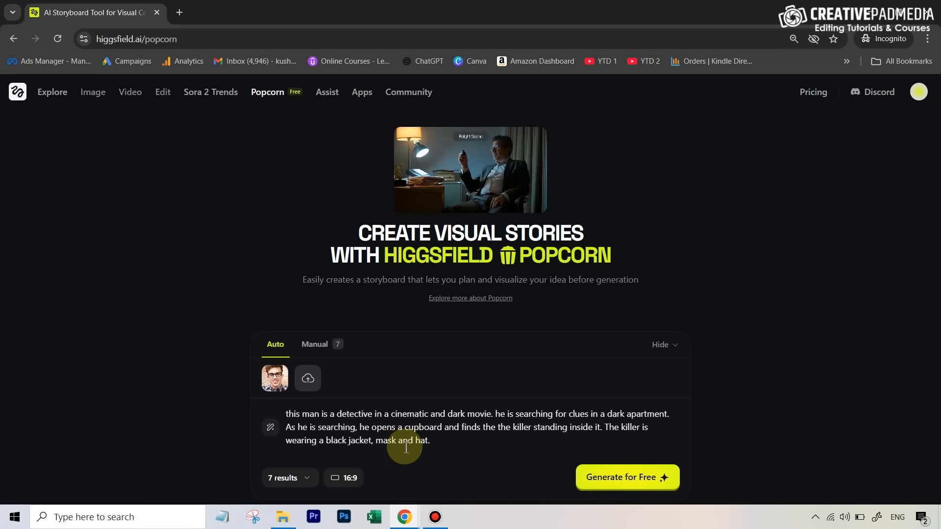
left_click(435, 446)
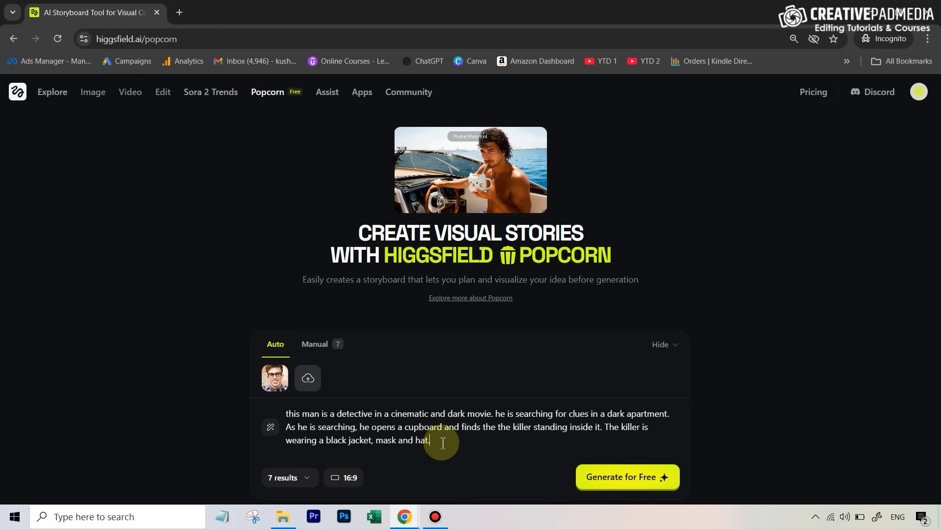
Step: Set the output amount to 7 results and the aspect ratio to 16:9
left_click(297, 480)
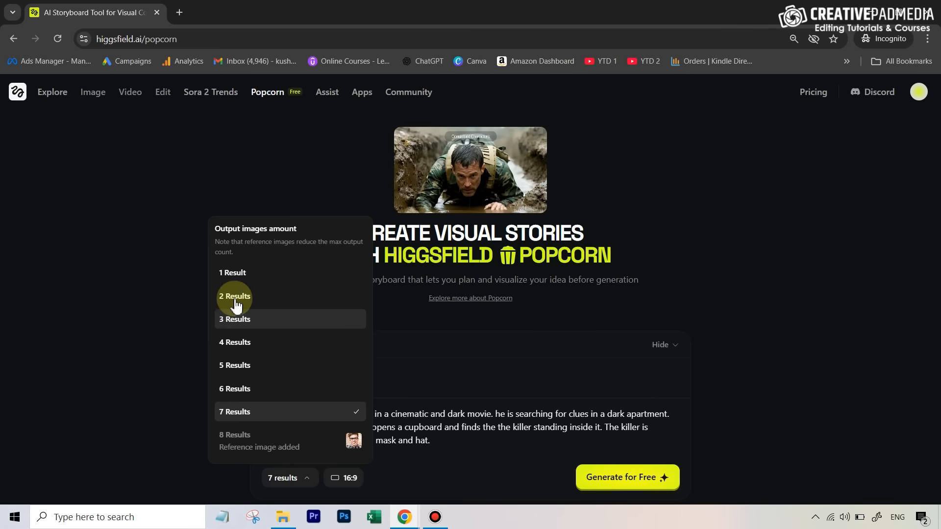
left_click(248, 415)
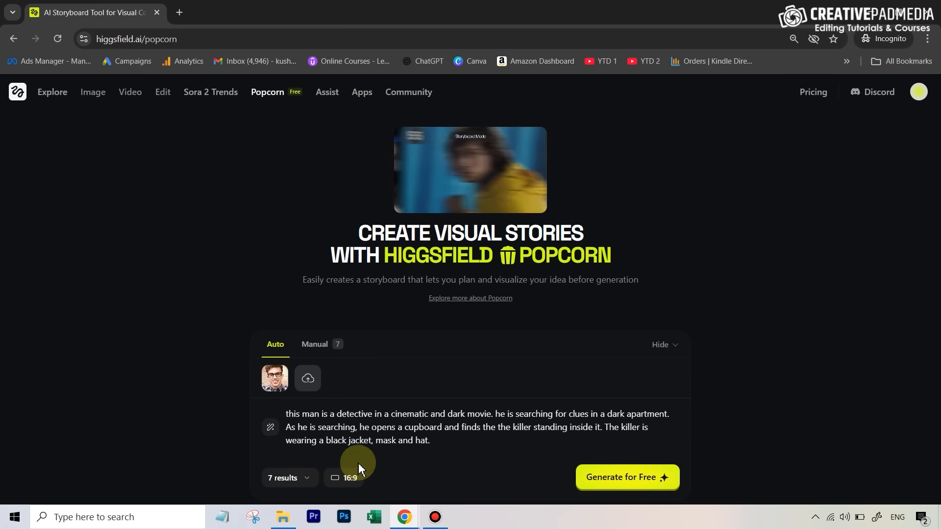
left_click(347, 480)
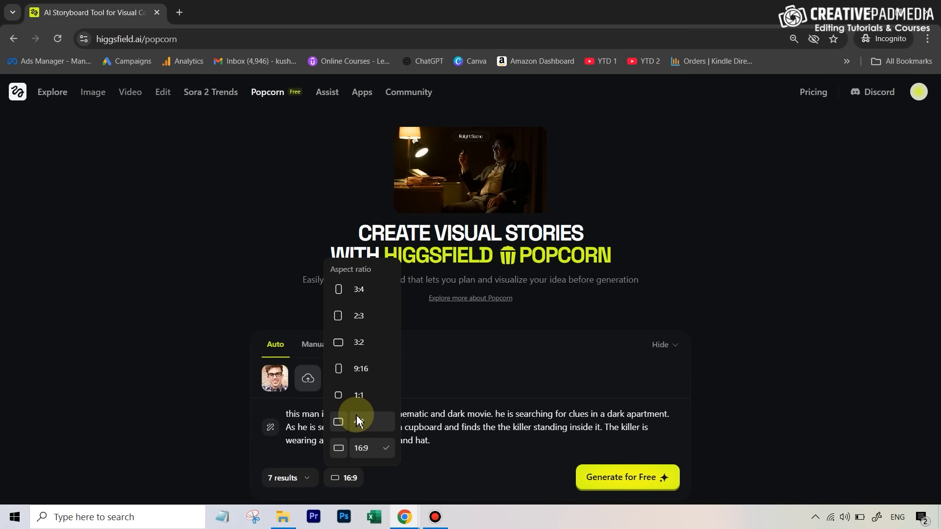
left_click(362, 448)
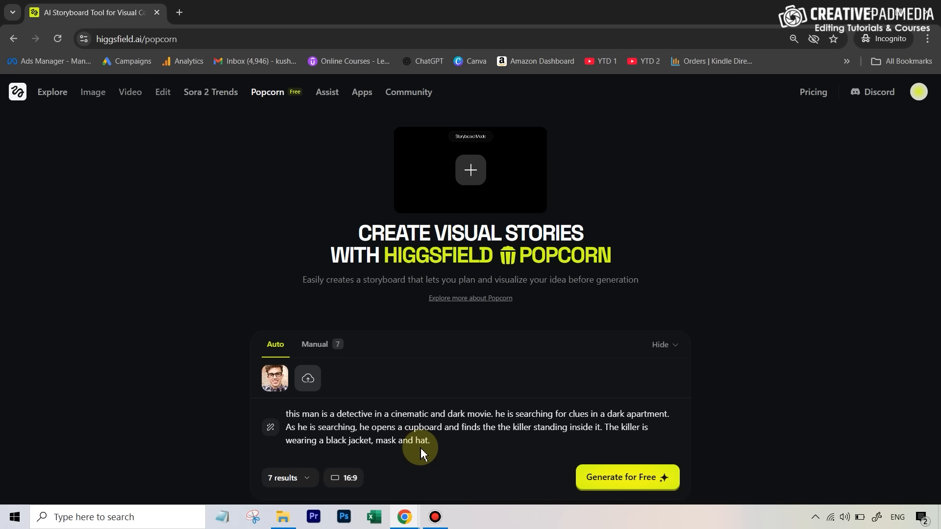
Step: Generate the storyboard for free from the Auto prompt, after previewing the Manual scene mode
left_click_drag(445, 441, 287, 416)
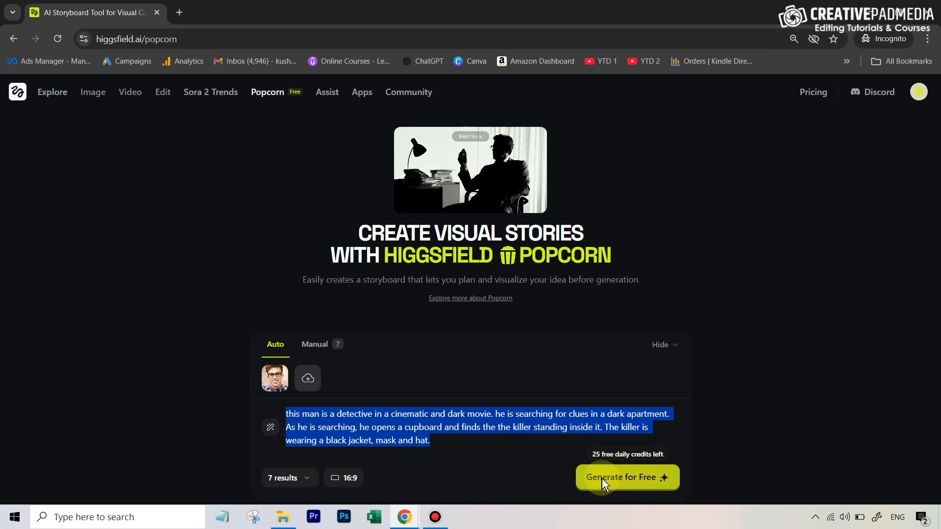
left_click(314, 345)
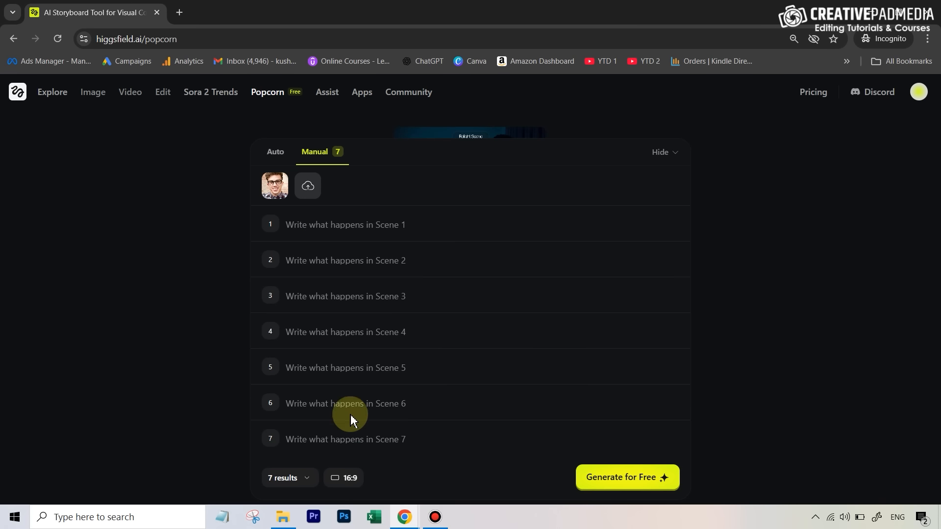
left_click(277, 154)
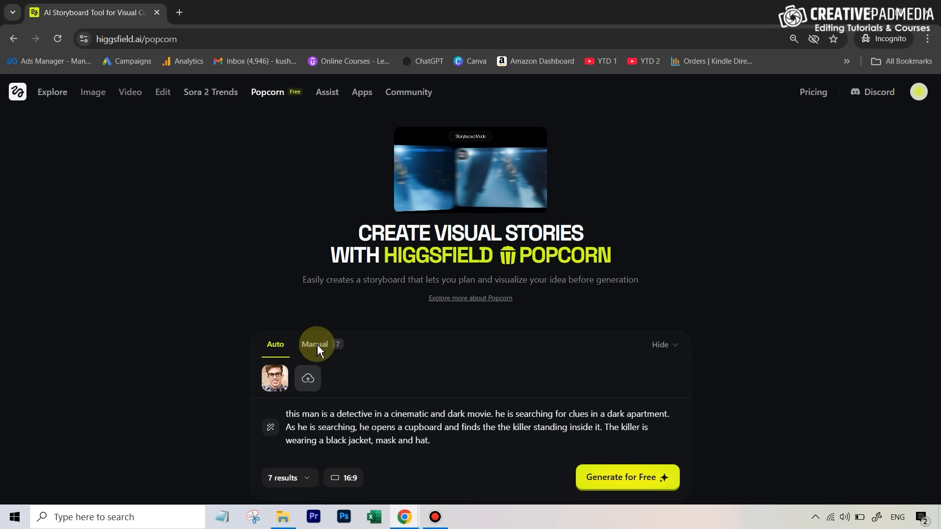
left_click(627, 482)
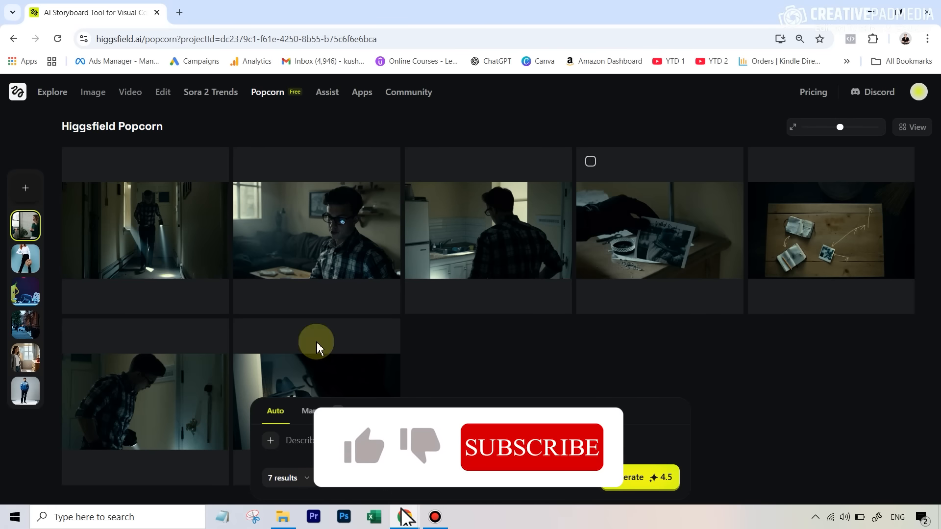
Step: Open the first generated storyboard frame and step to the next frame
left_click(155, 237)
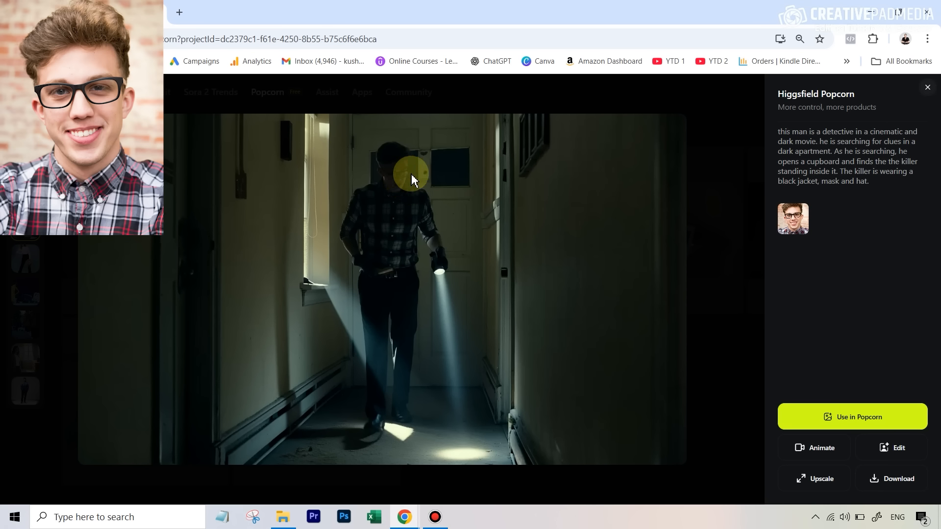
key("Right")
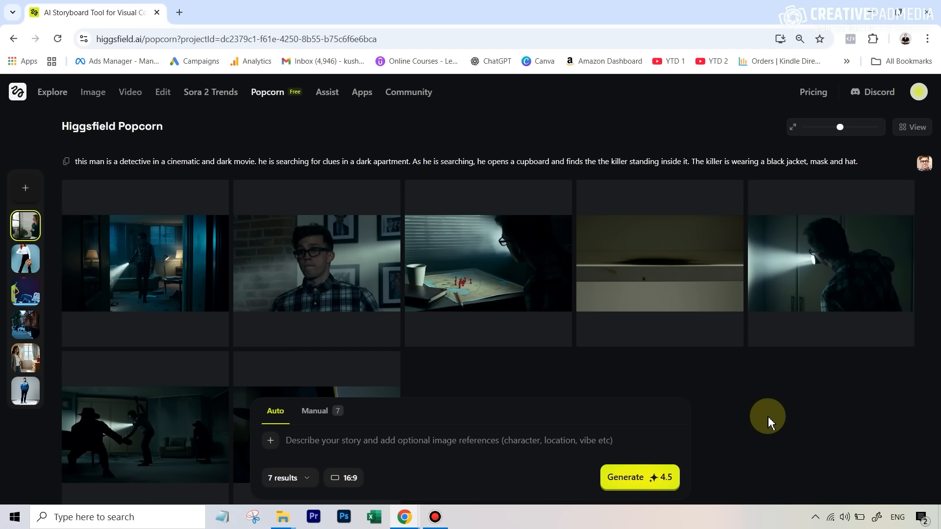
Step: Upload a pancake photo as the new reference image and switch to the ChatGPT window
left_click(271, 441)
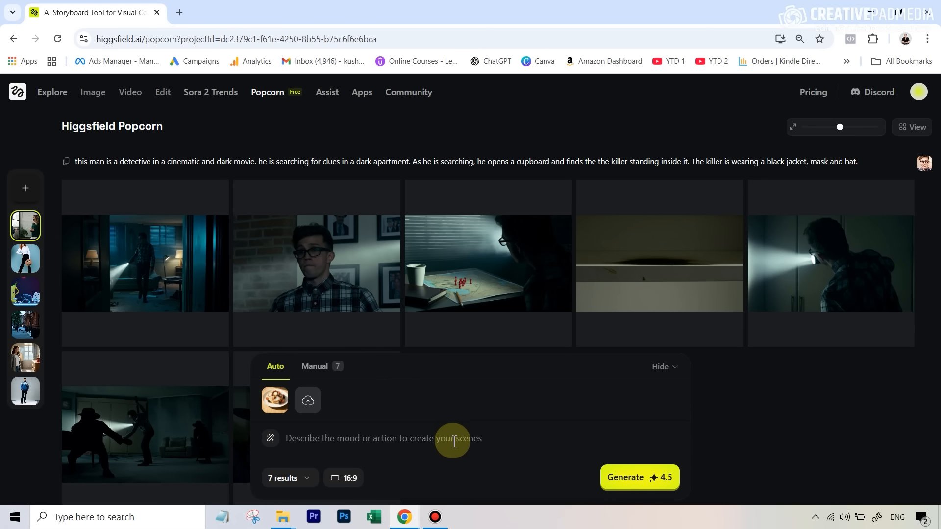
mouse_move(404, 517)
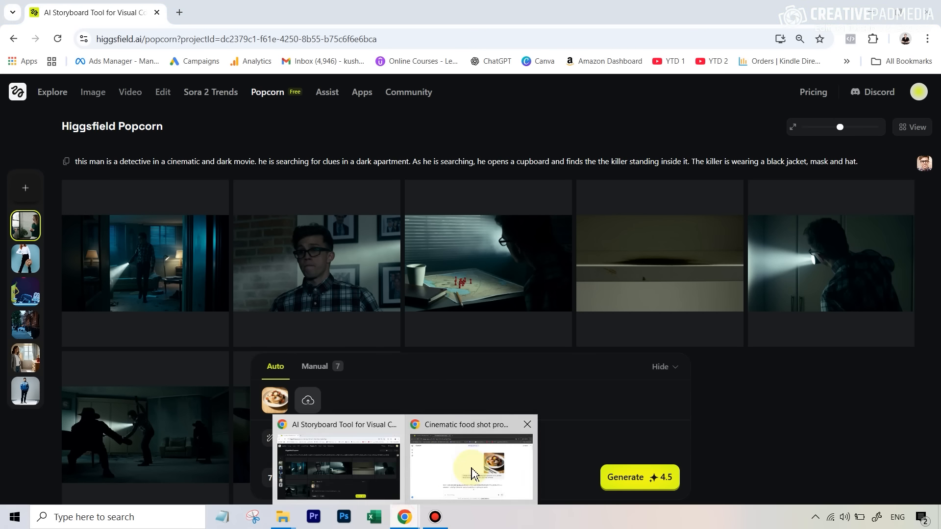
left_click(469, 471)
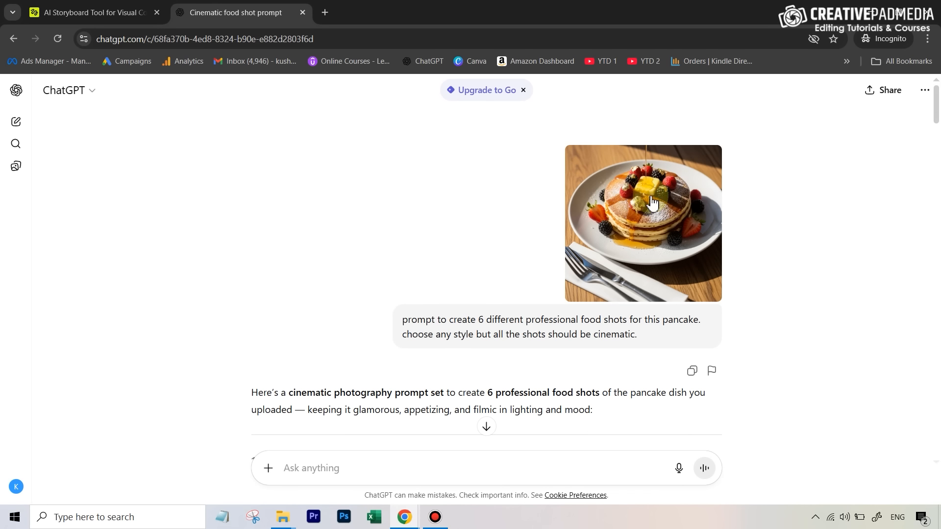
Step: Select and copy the six cinematic pancake food shot prompts from the ChatGPT response
scroll(647, 216, "down", 3)
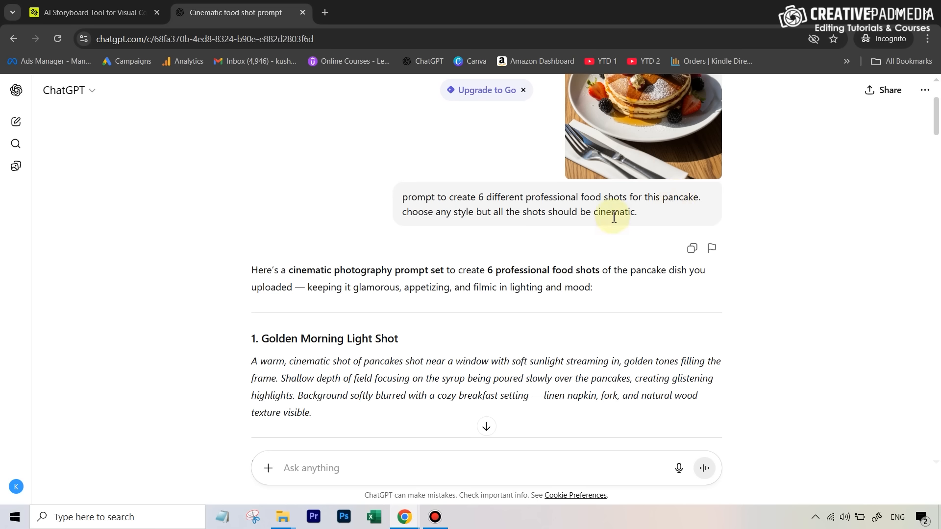
scroll(440, 227, "down", 3)
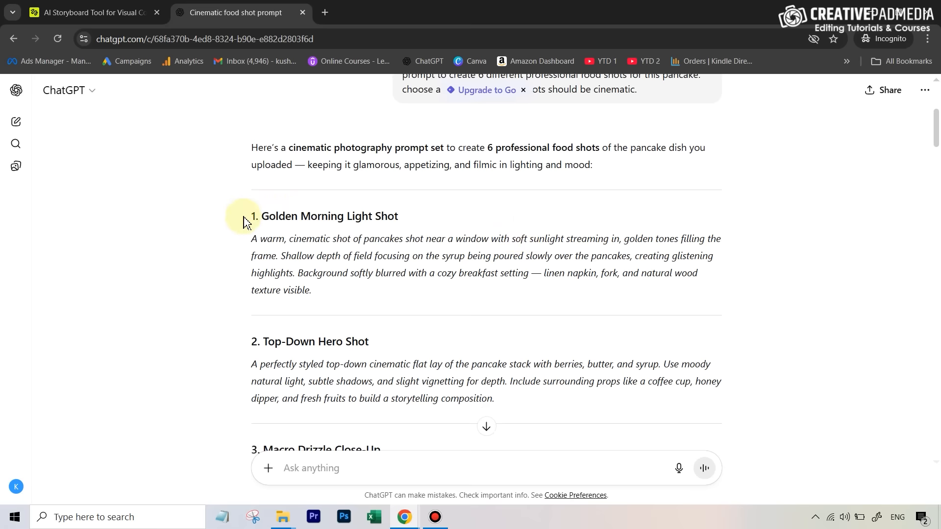
scroll(280, 269, "down", 5)
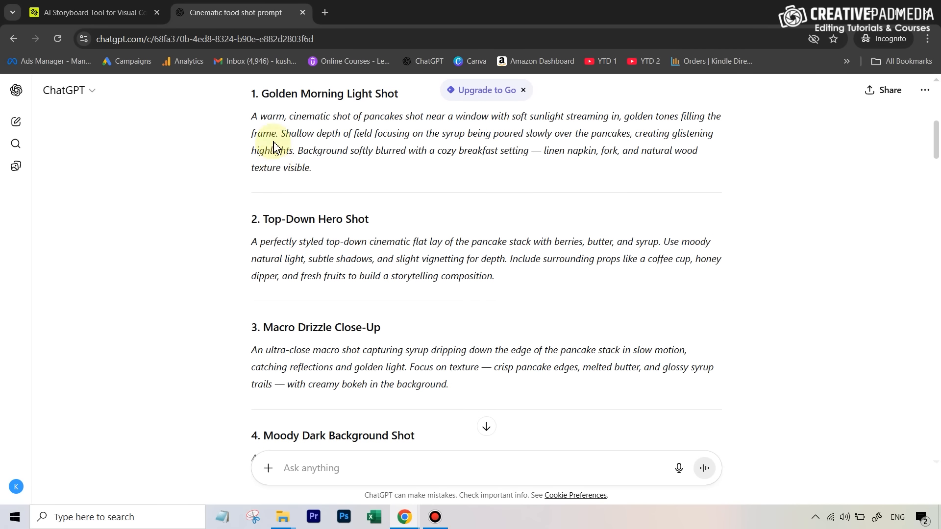
scroll(294, 274, "up", 6)
scroll(255, 166, "down", 2)
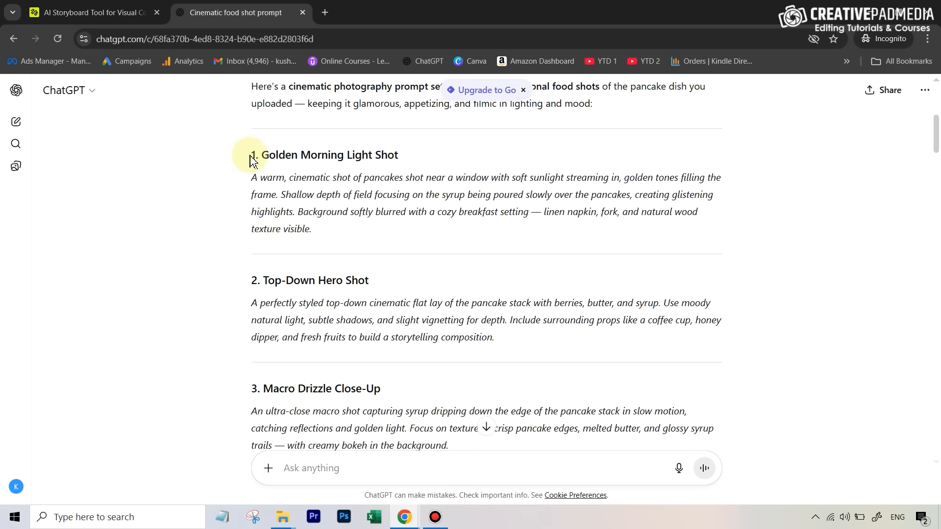
scroll(254, 377, "down", 4)
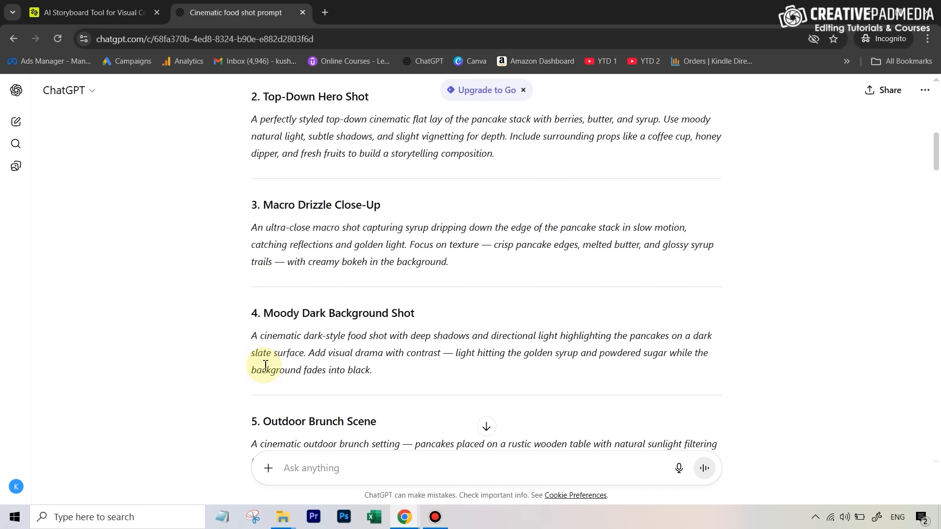
scroll(265, 294, "up", 5)
left_click_drag(252, 212, 398, 346)
scroll(390, 352, "down", 7)
scroll(398, 346, "down", 5)
right_click(383, 206)
left_click(418, 222)
Step: Return to Higgsfield and paste the six food shot prompts into the Auto description field
mouse_move(404, 517)
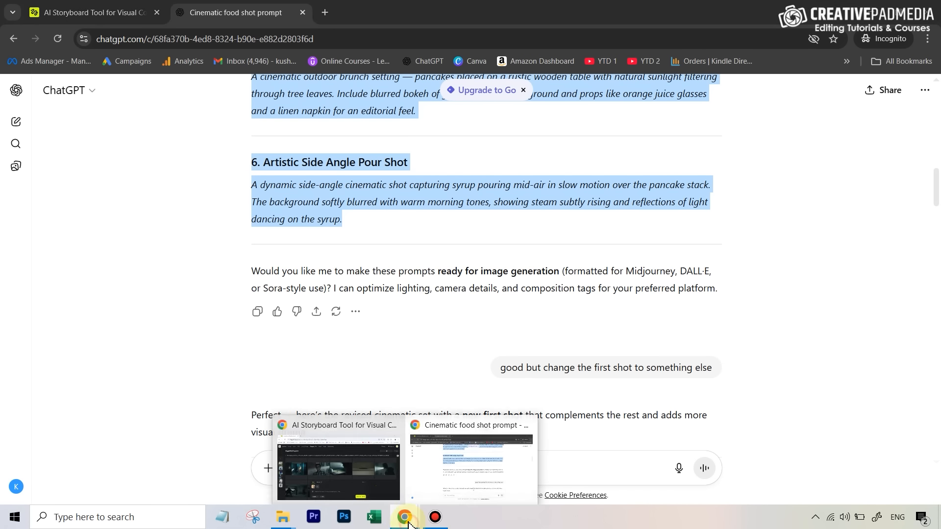
left_click(354, 483)
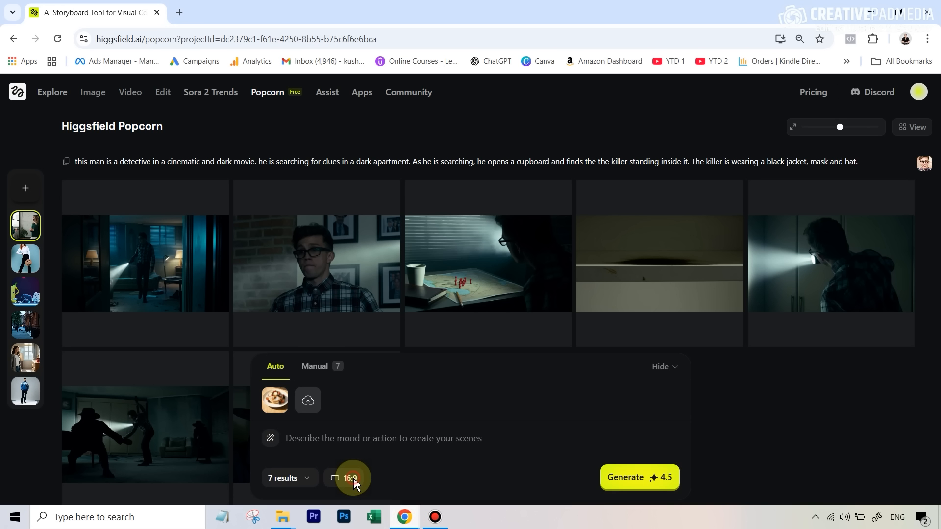
left_click(314, 368)
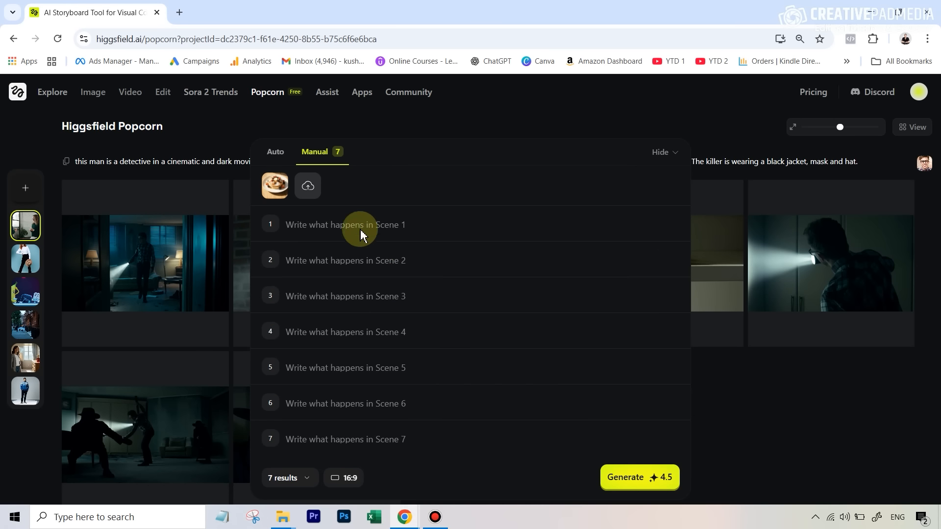
left_click(275, 153)
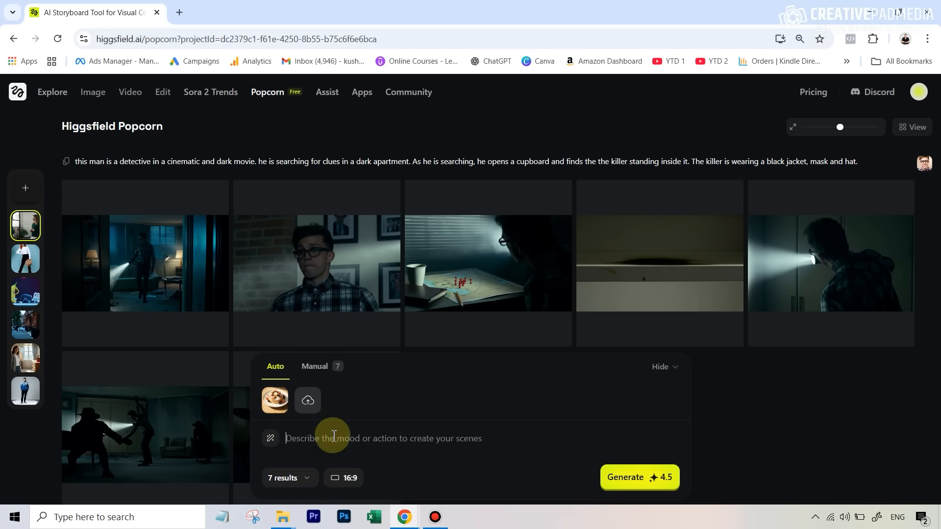
key("ctrl+v")
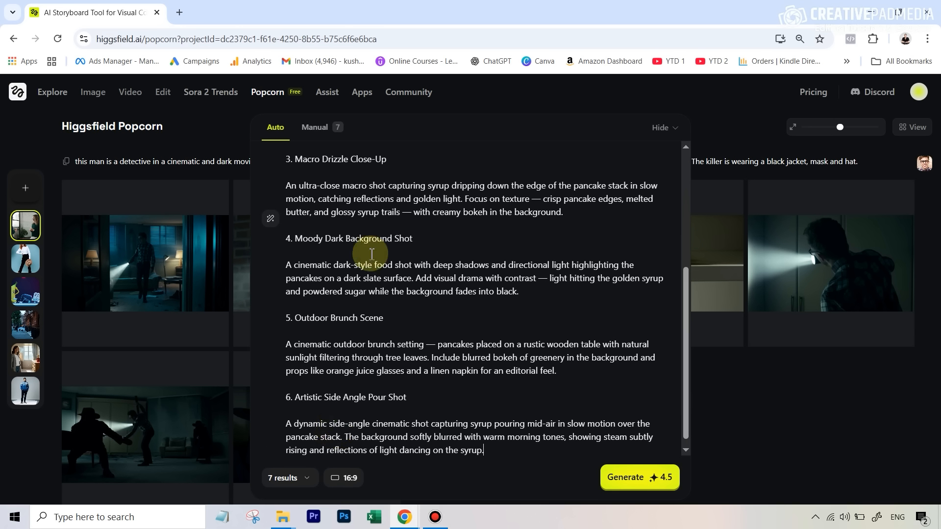
Step: Review the pasted prompts and the Manual scene fields
scroll(321, 196, "up", 5)
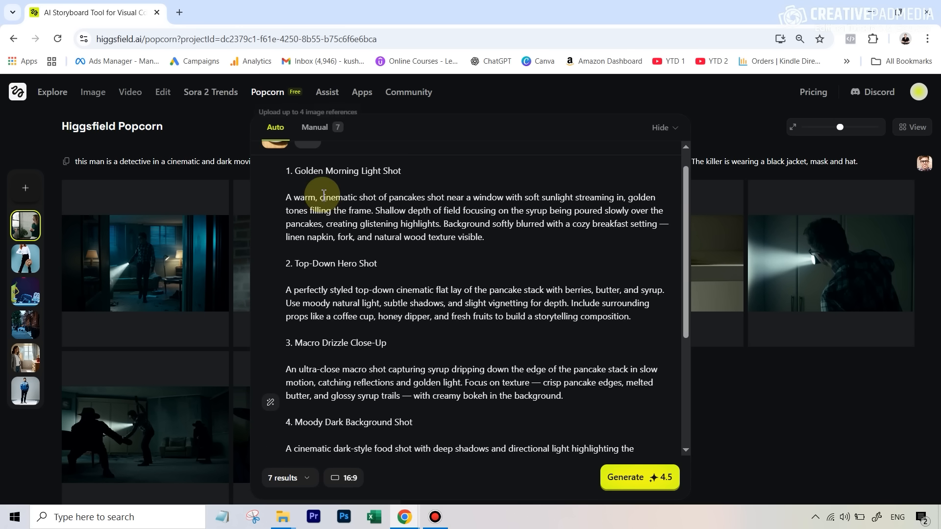
scroll(323, 200, "up", 1)
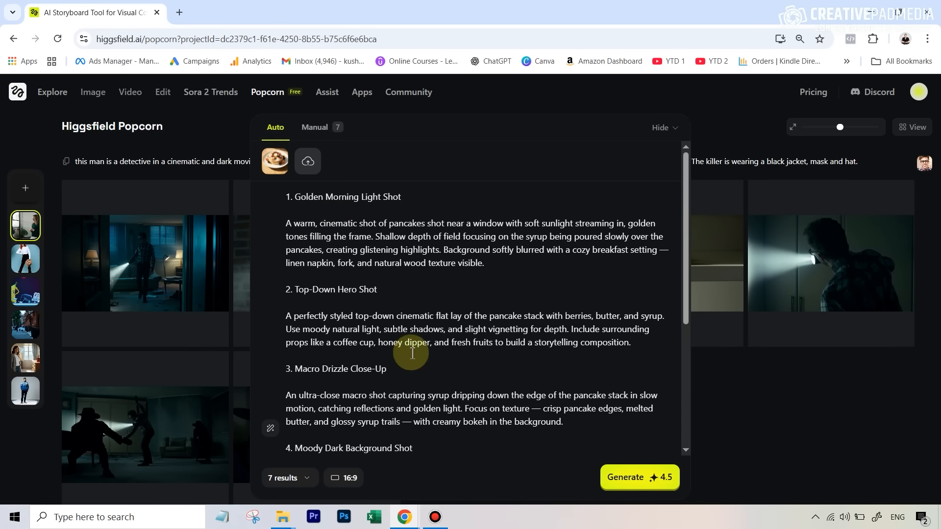
scroll(411, 352, "down", 5)
scroll(313, 196, "up", 5)
left_click(314, 127)
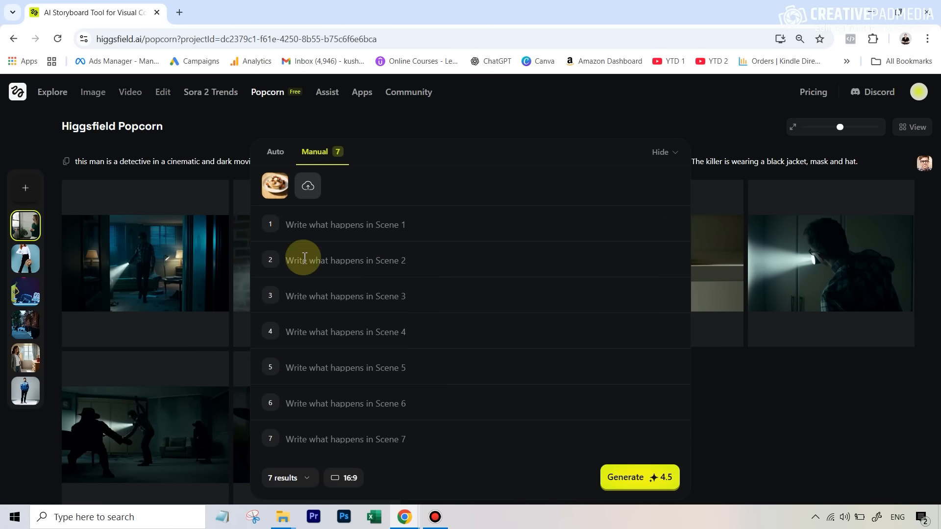
left_click(278, 153)
Step: Set the output amount to 6 results and open the first generated pancake shot
scroll(557, 326, "down", 3)
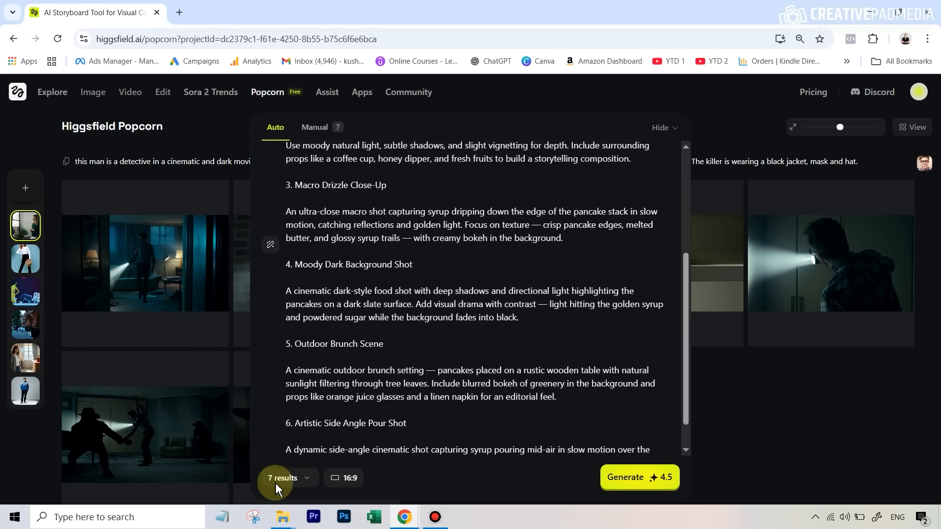
left_click(282, 482)
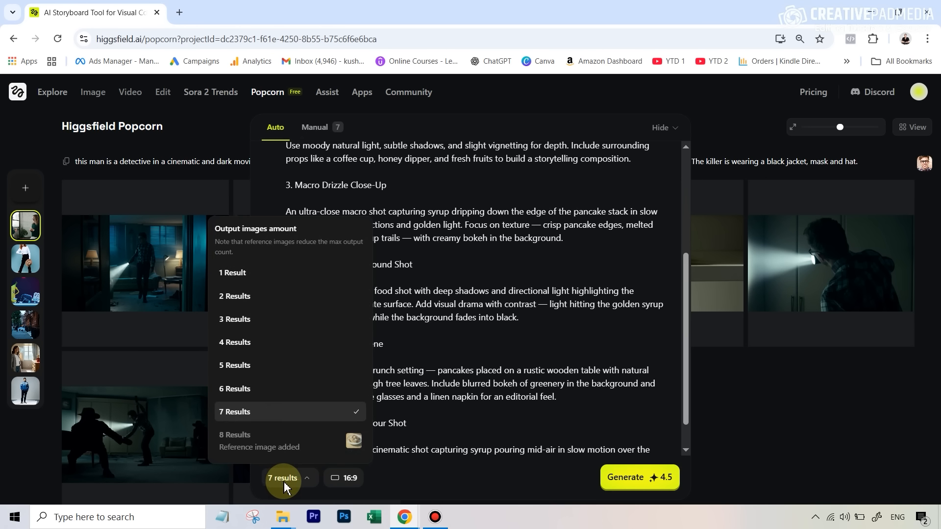
left_click(248, 389)
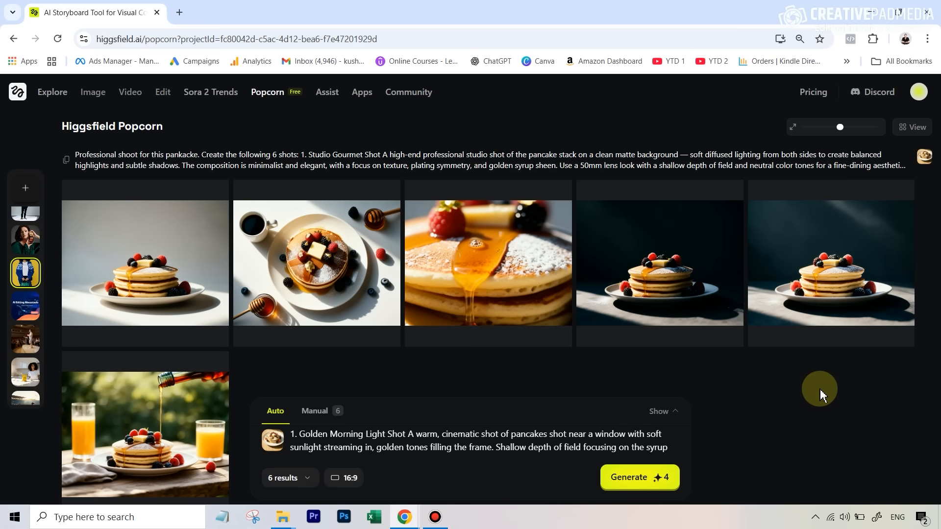
left_click(157, 253)
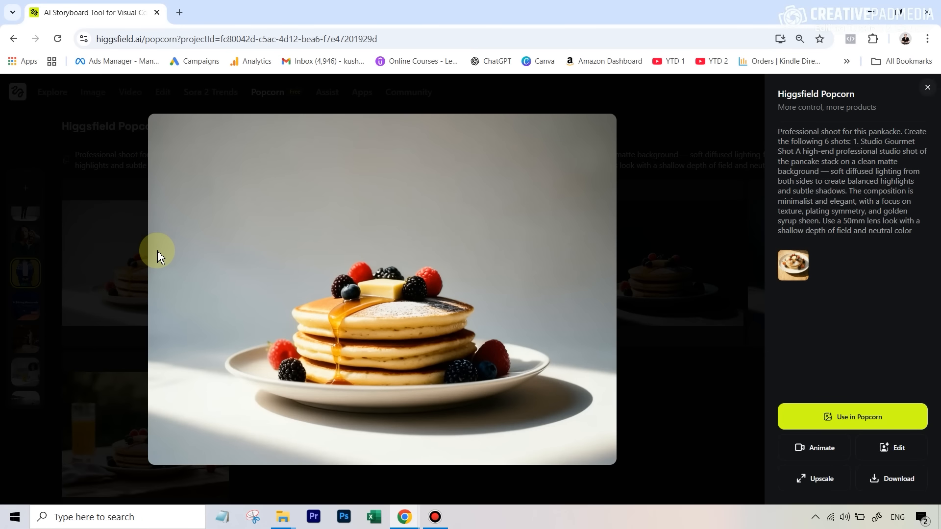
Step: Browse through the first set of generated pancake shots in the viewer, then close it
key("Right")
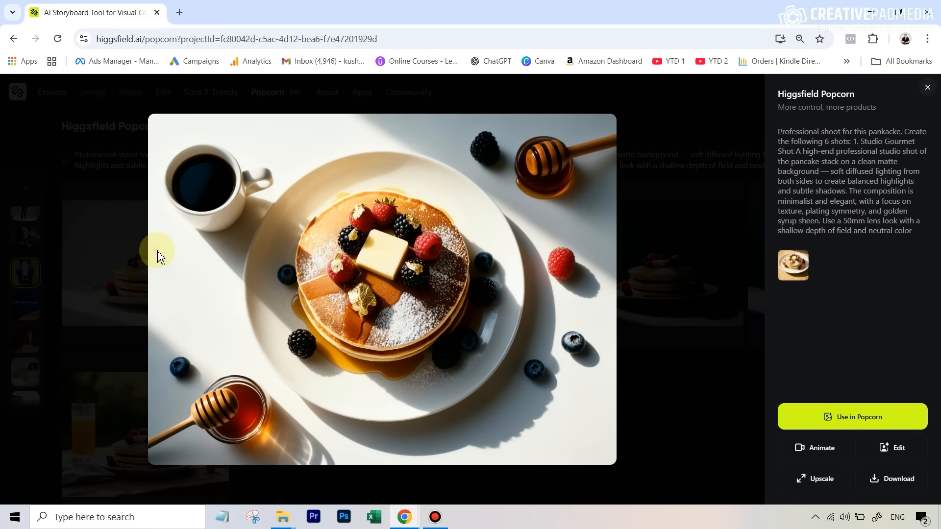
key("Right")
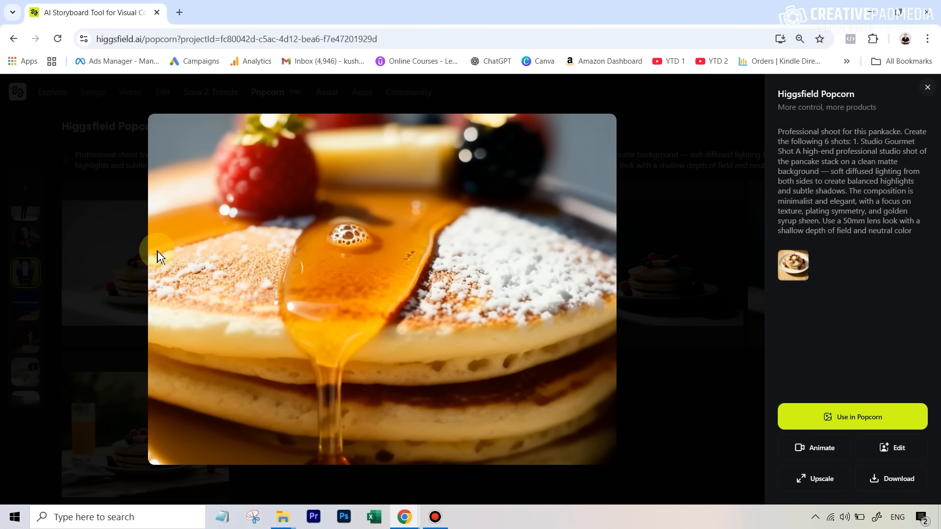
left_click(158, 252)
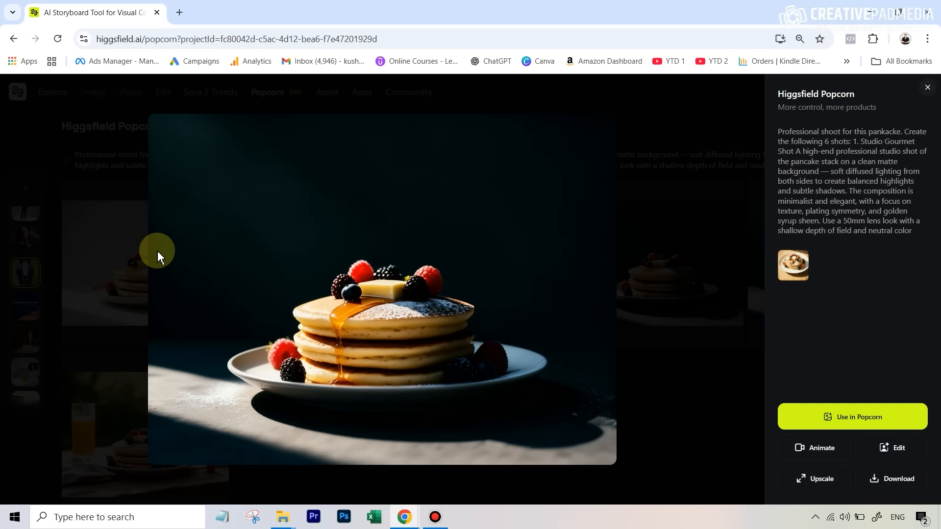
left_click(157, 251)
left_click(157, 251)
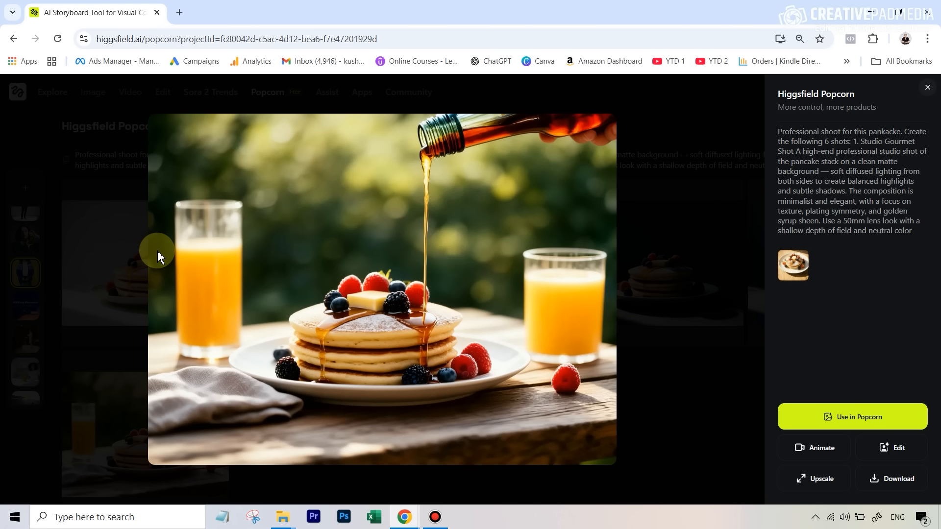
left_click(157, 251)
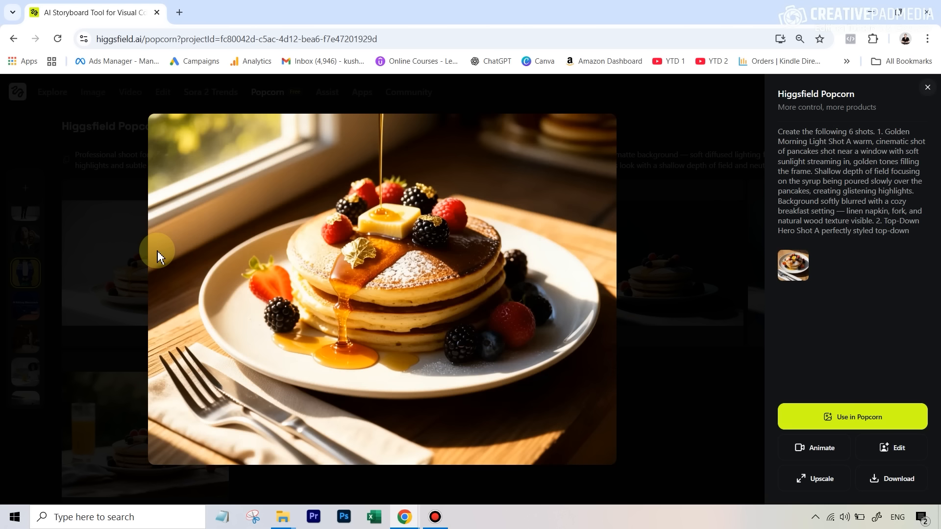
left_click(927, 88)
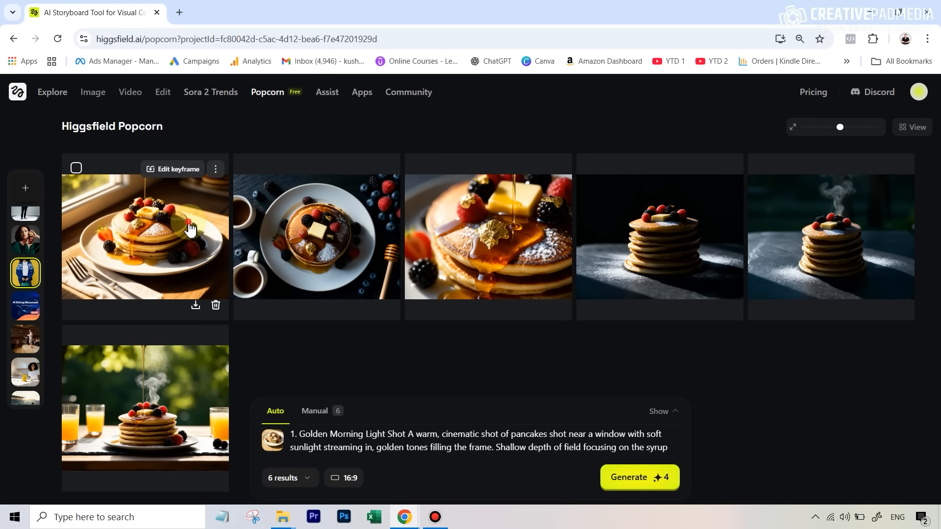
Step: Open the window-light pancake shot and page back and forth through the second set of pancake results
left_click(189, 222)
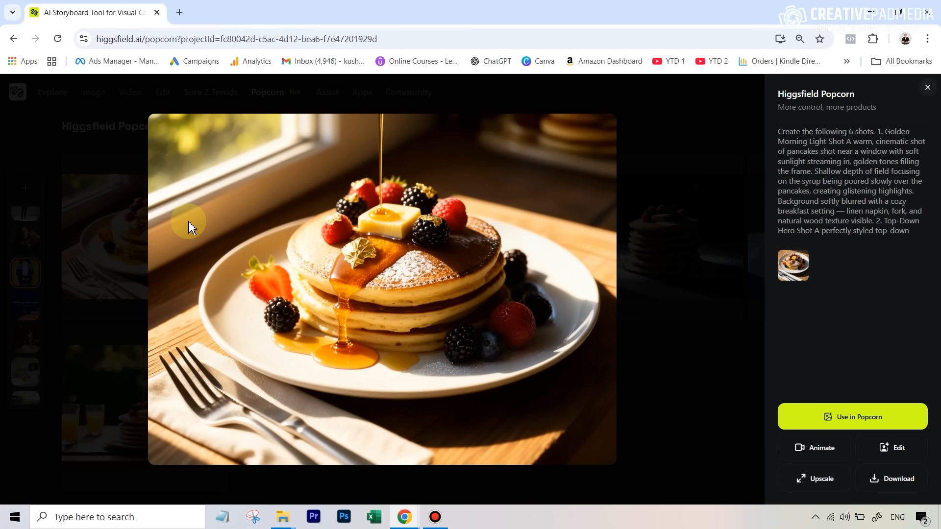
key("Right")
key("Right")
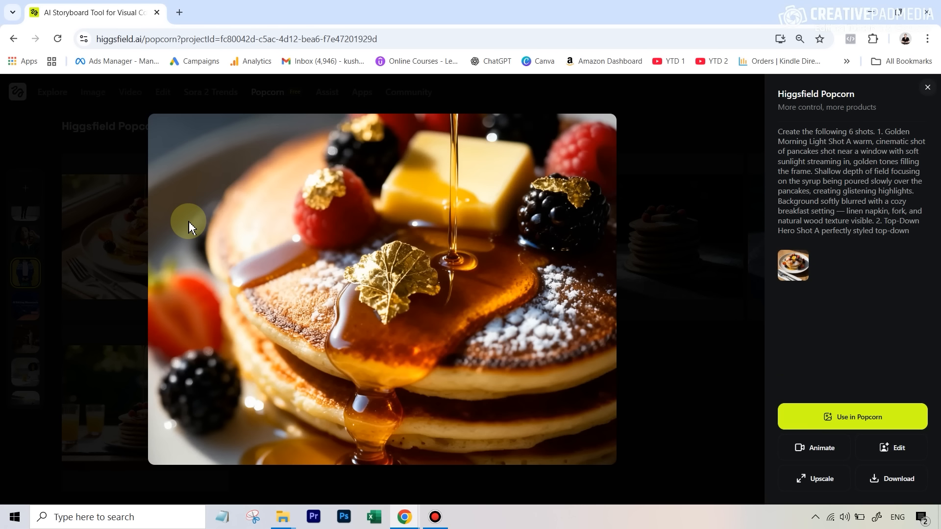
key("Right")
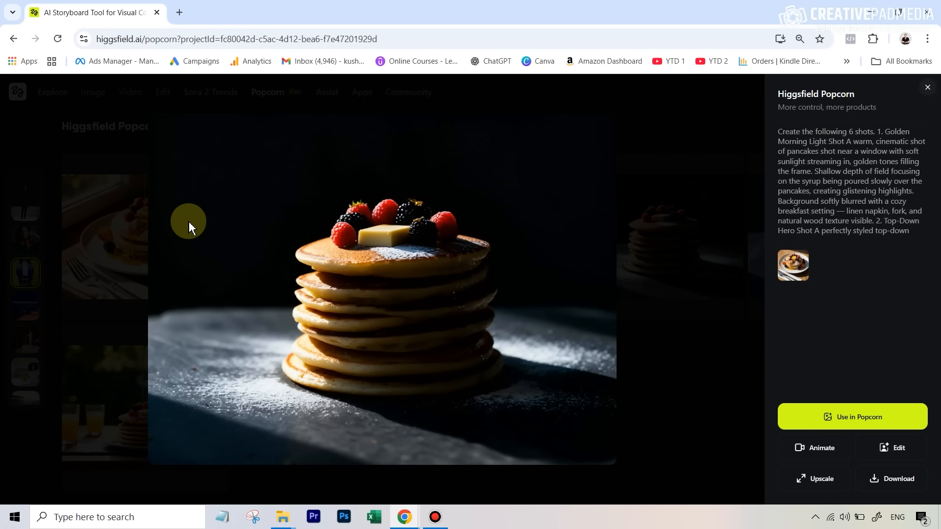
key("Right")
key("Right")
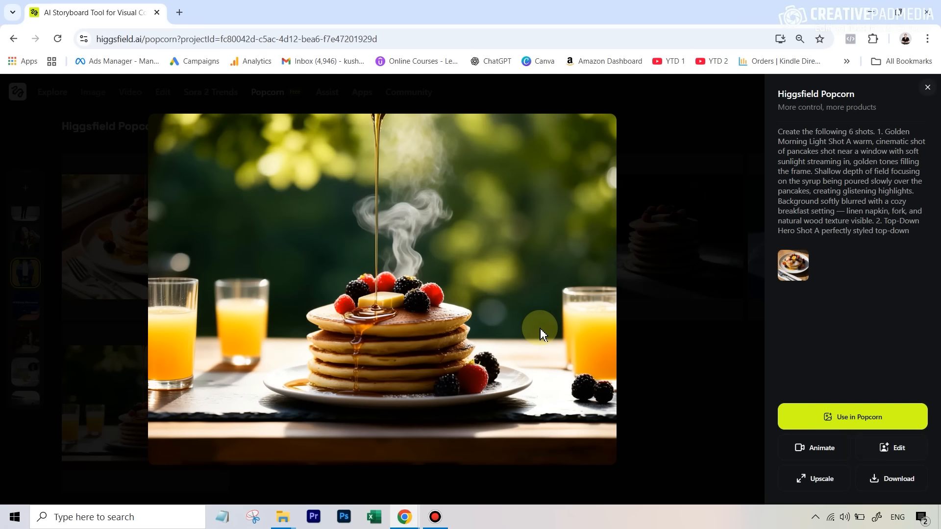
key("Left")
key("Left")
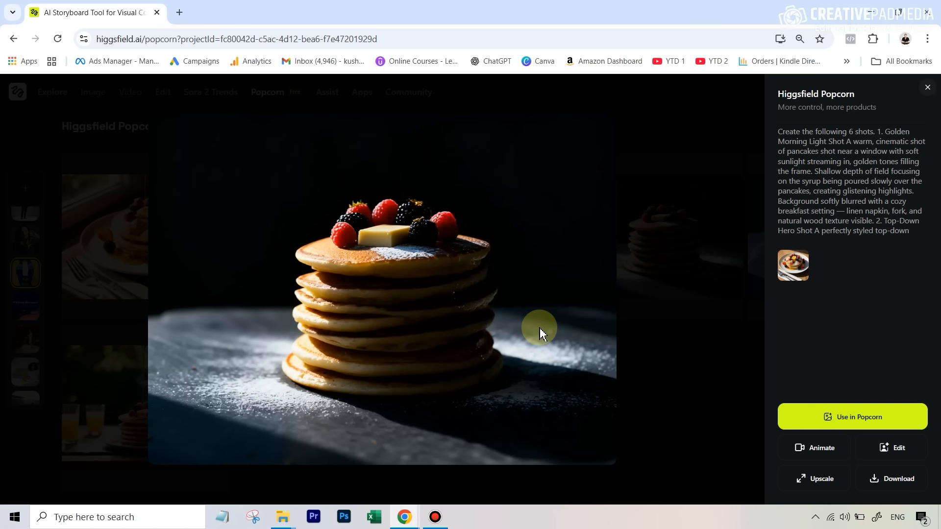
key("Left")
key("Left")
key("Left")
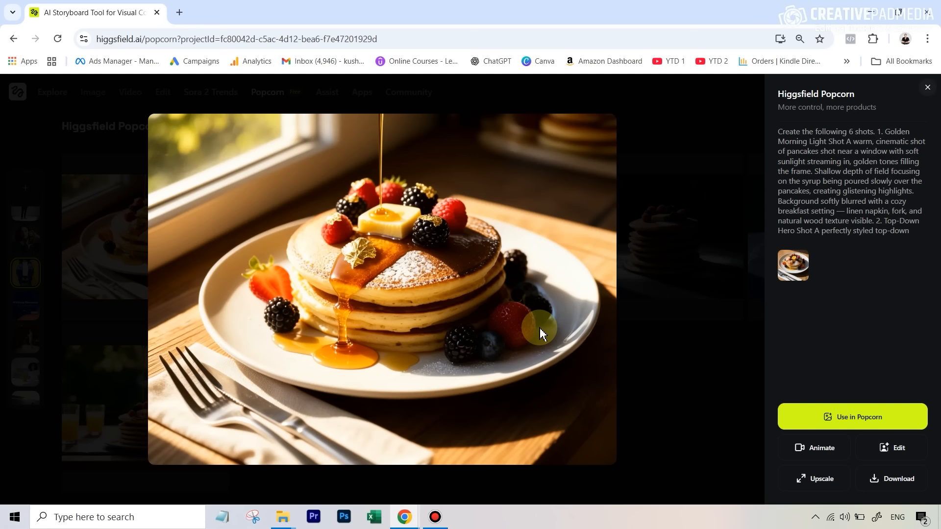
key("Right")
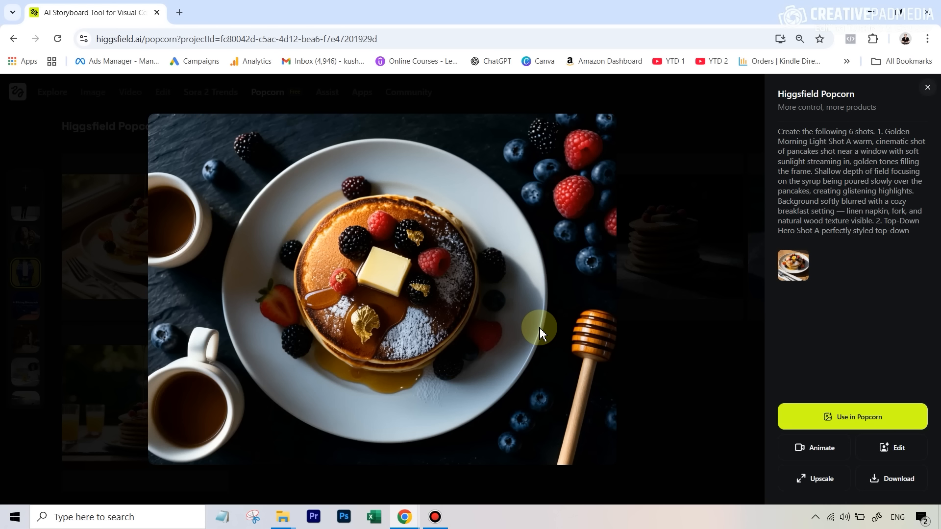
key("Right")
key("Right")
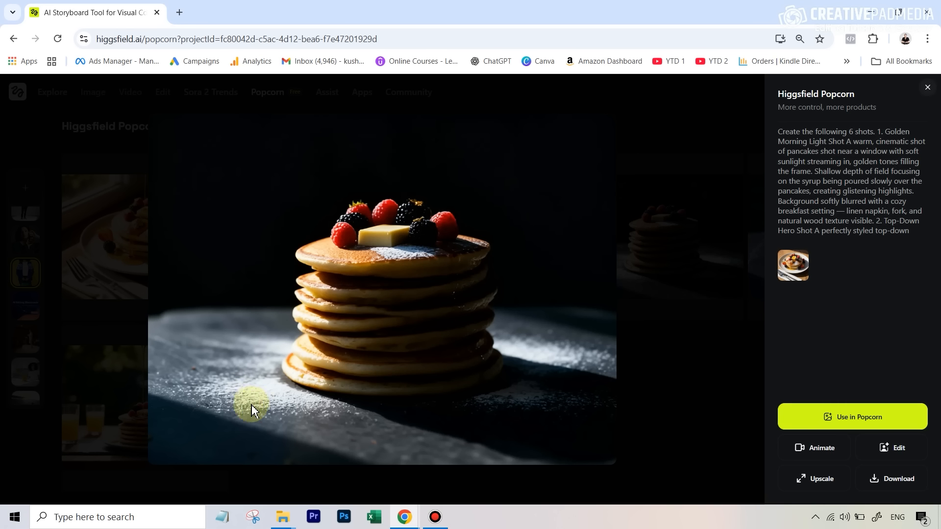
Step: Open the dark studio pancake stack shot in the editor and switch the model to Nano Banana Edit
left_click(890, 453)
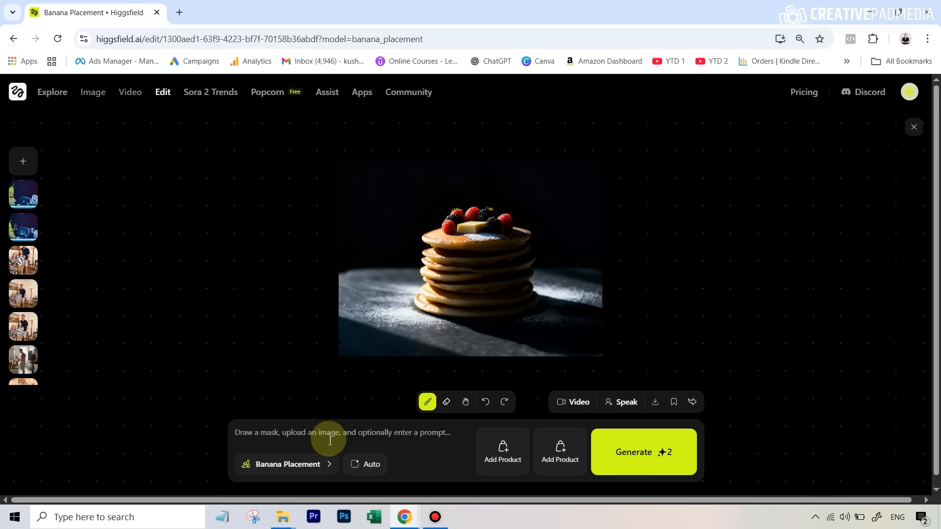
left_click(318, 478)
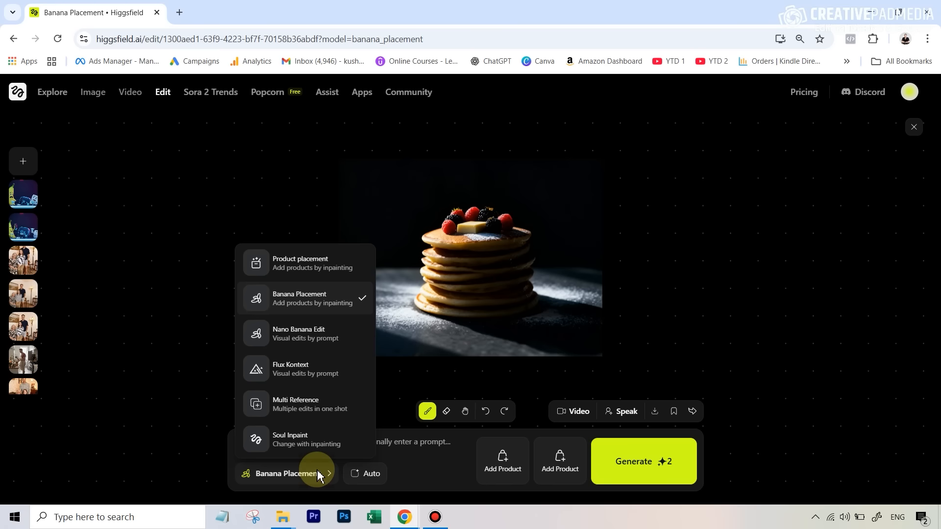
left_click(310, 338)
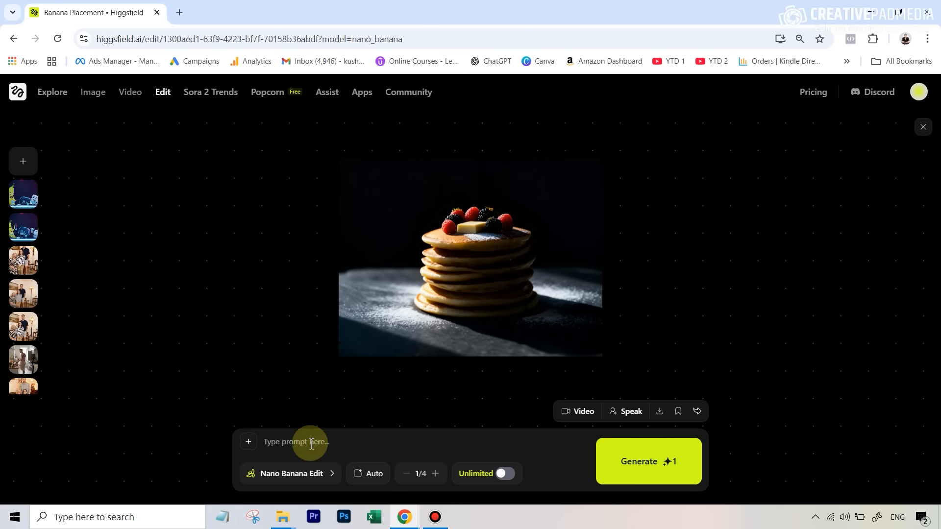
Step: Generate an edit with the prompt "change the surface to something wooden"
type("change the surface to something wooden")
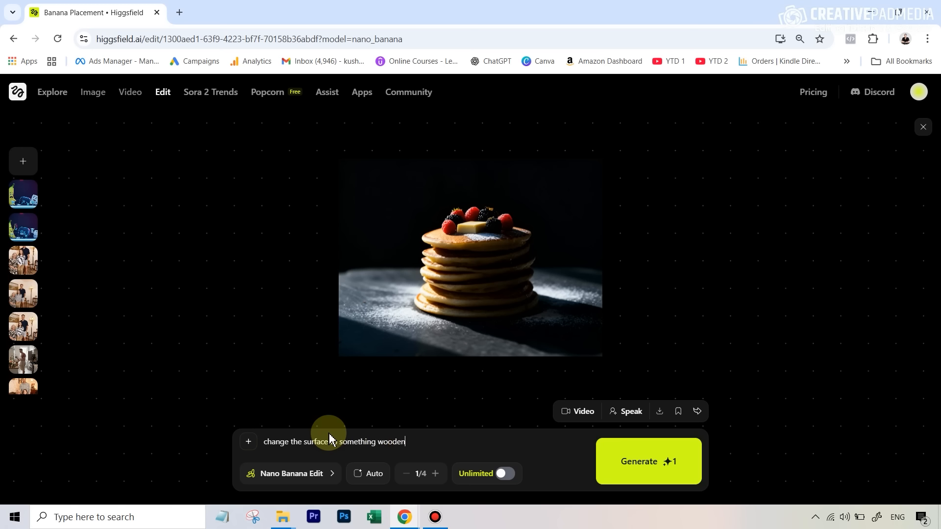
left_click(648, 468)
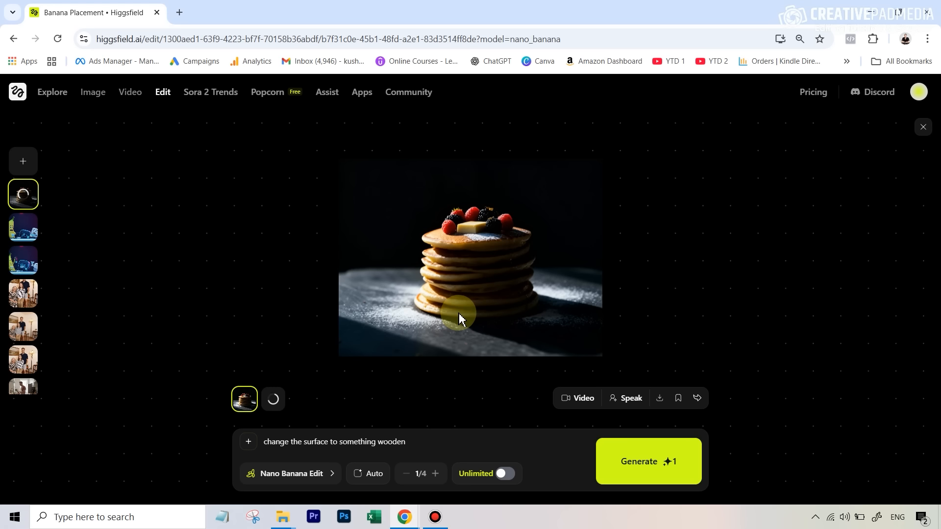
left_click(278, 406)
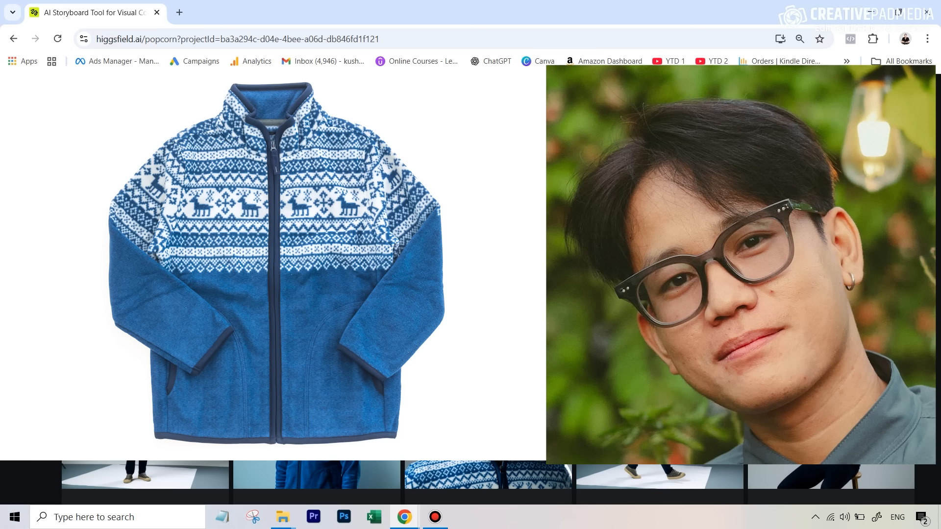
Step: Page through the sweater photoshoot results in the viewer, then close it
scroll(411, 179, "up", 1)
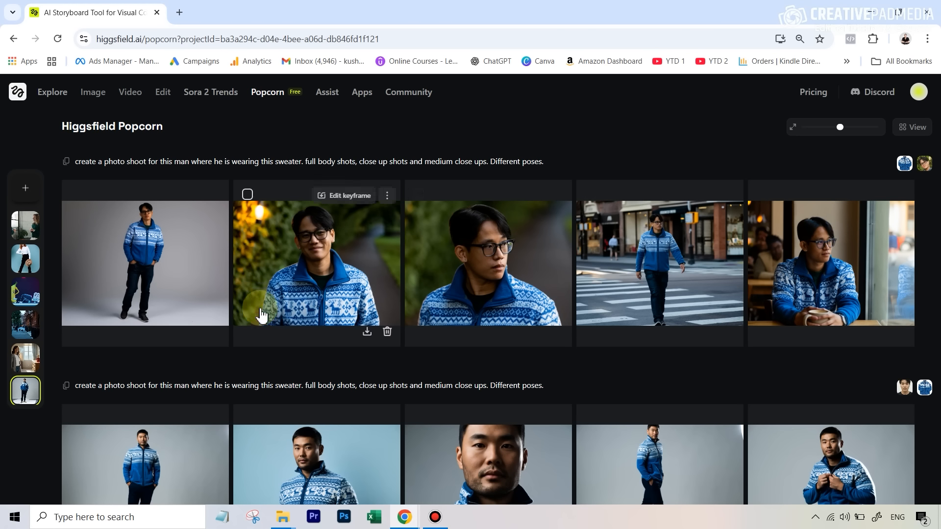
left_click(165, 241)
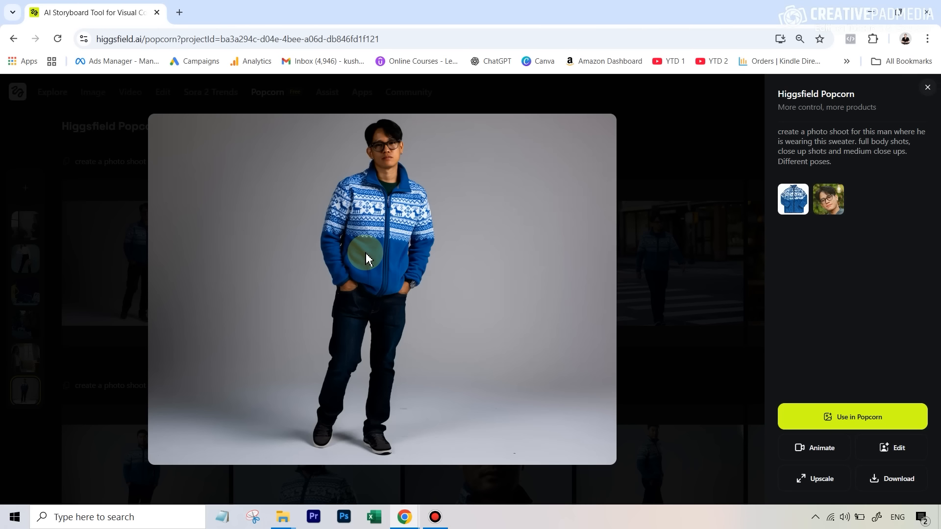
key("Right")
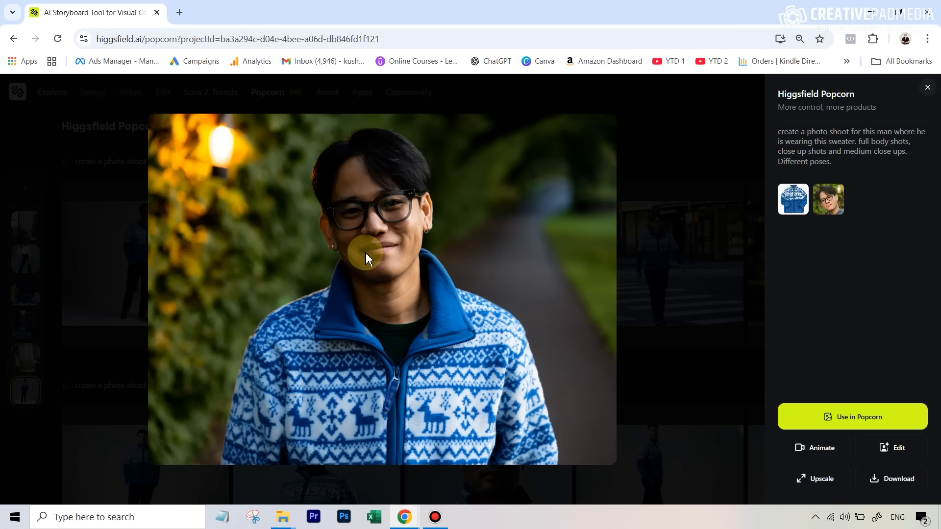
key("Right")
key("Right")
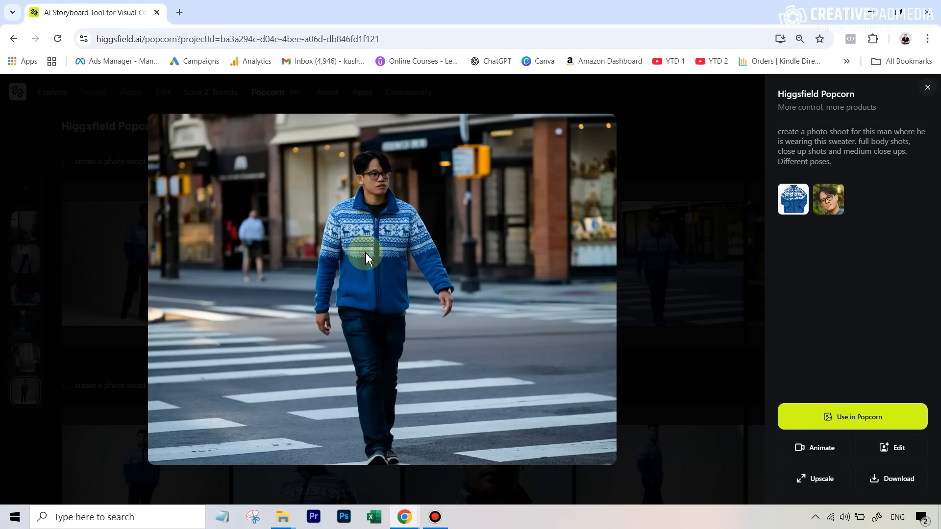
key("Right")
key("Right")
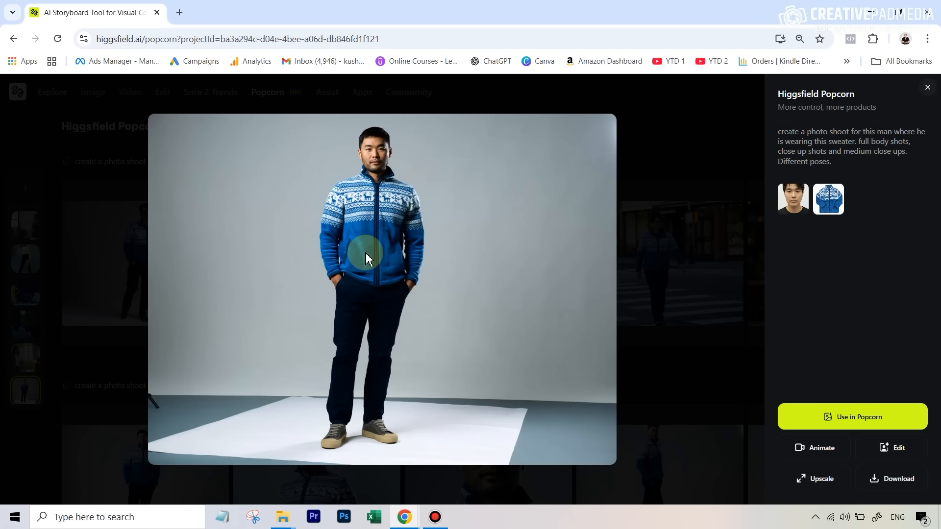
key("Left")
left_click(682, 84)
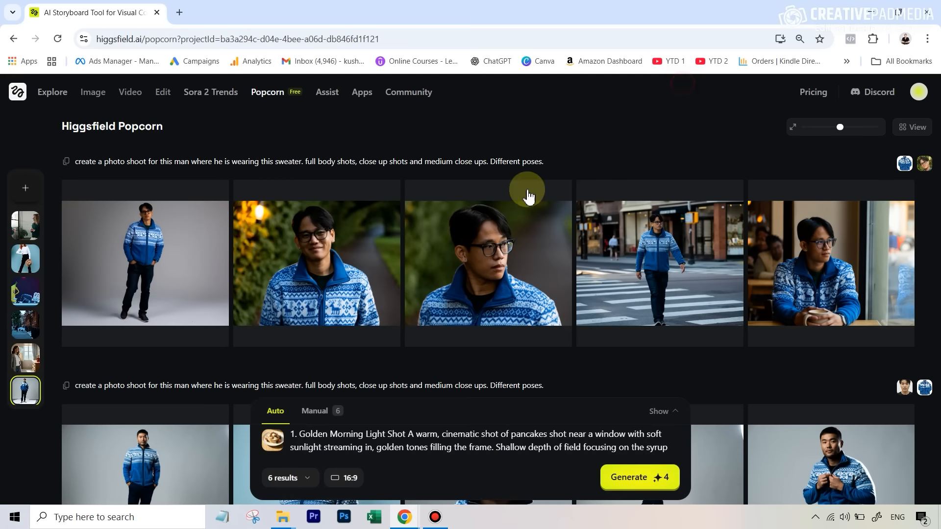
Step: Open the second sweater photoshoot batch and page through its shots
scroll(595, 251, "down", 3)
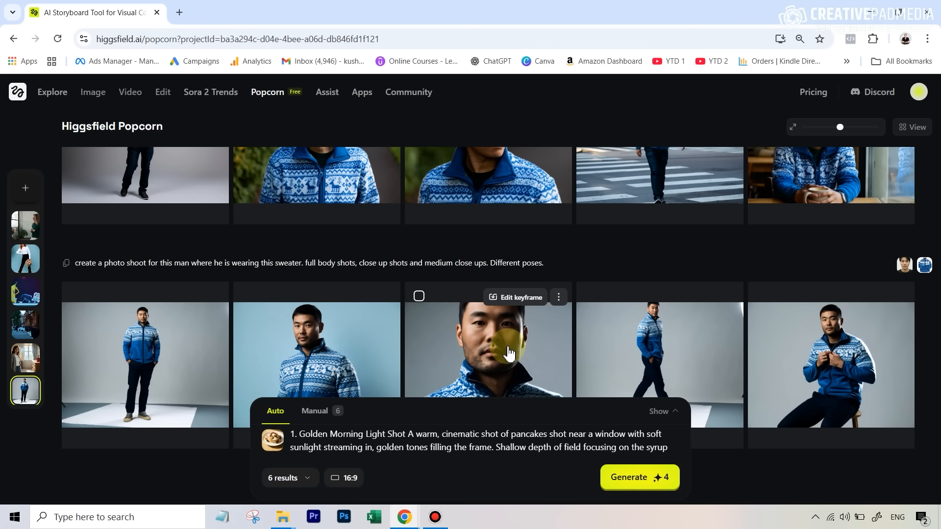
left_click(162, 353)
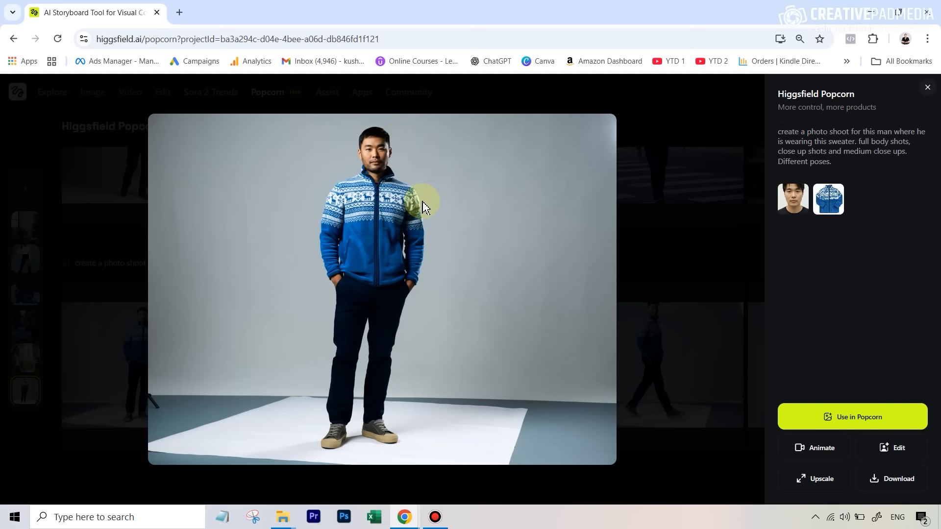
key("Right")
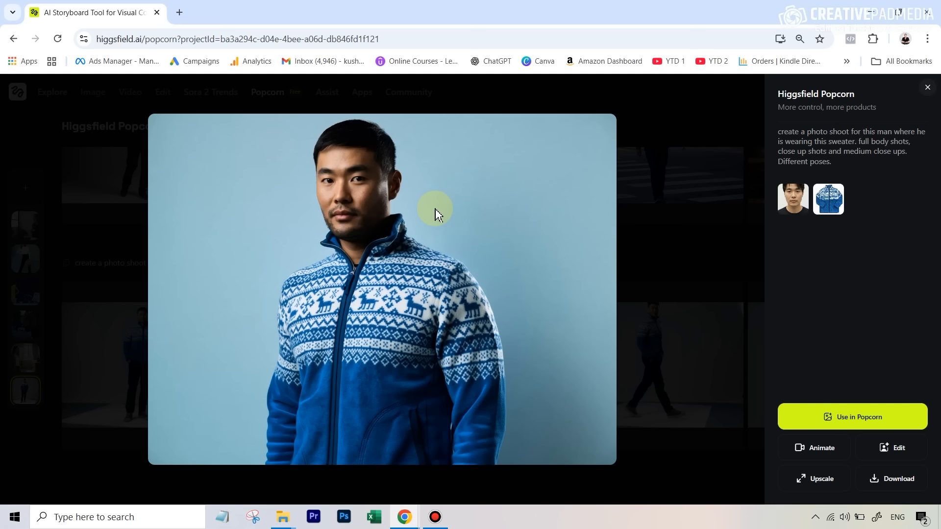
key("Right")
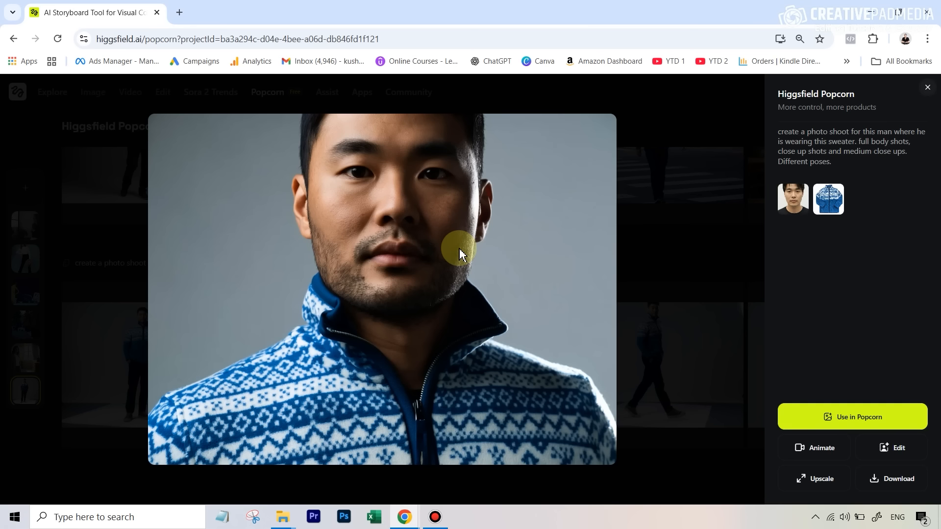
key("Right")
key("Right")
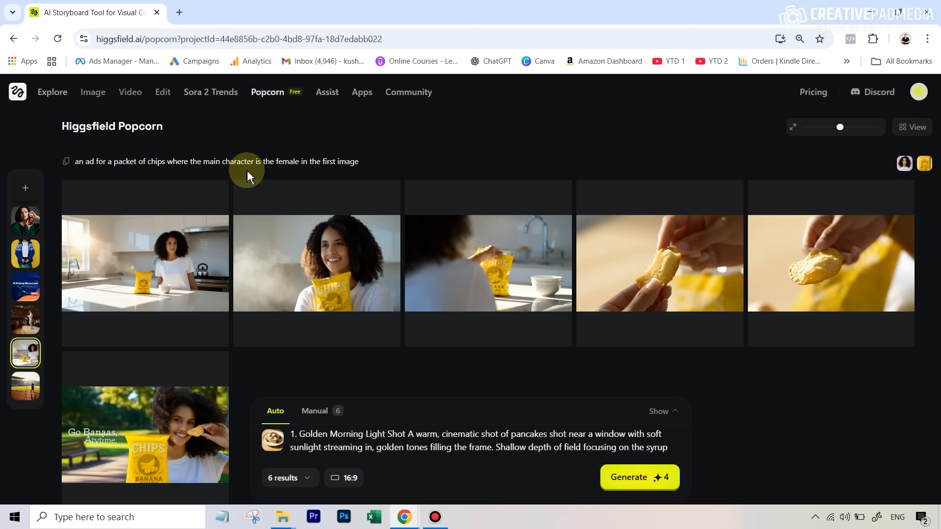
Step: Open the banana chips ad storyboard and page through its shots
left_click(185, 241)
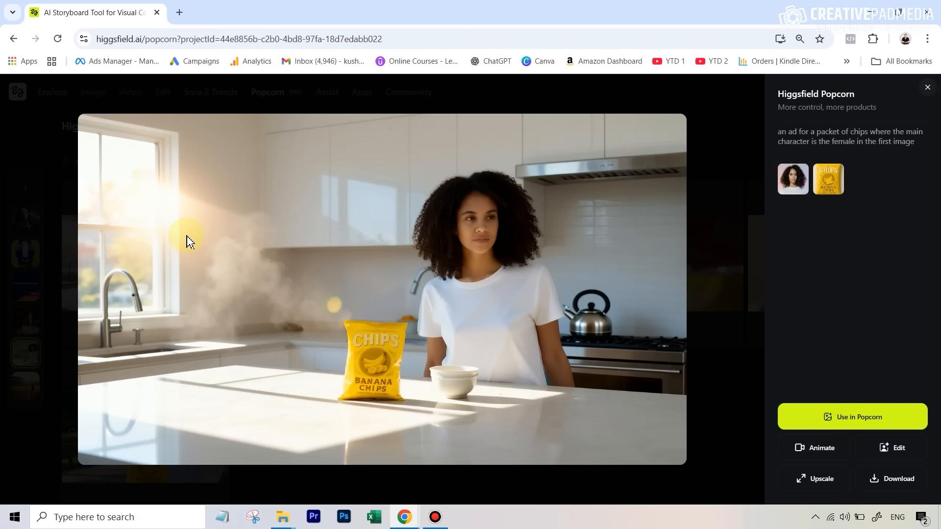
key("Right")
key("Left")
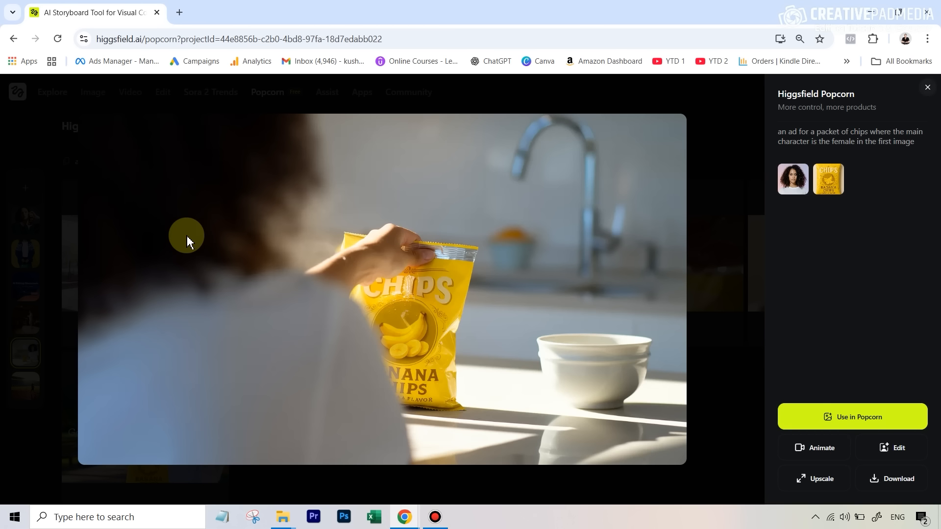
key("Right")
key("Right")
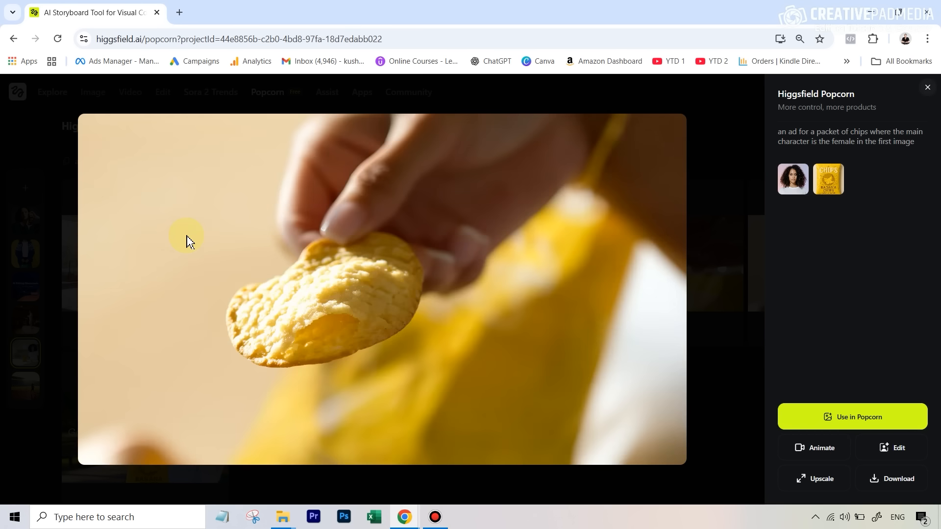
key("Right")
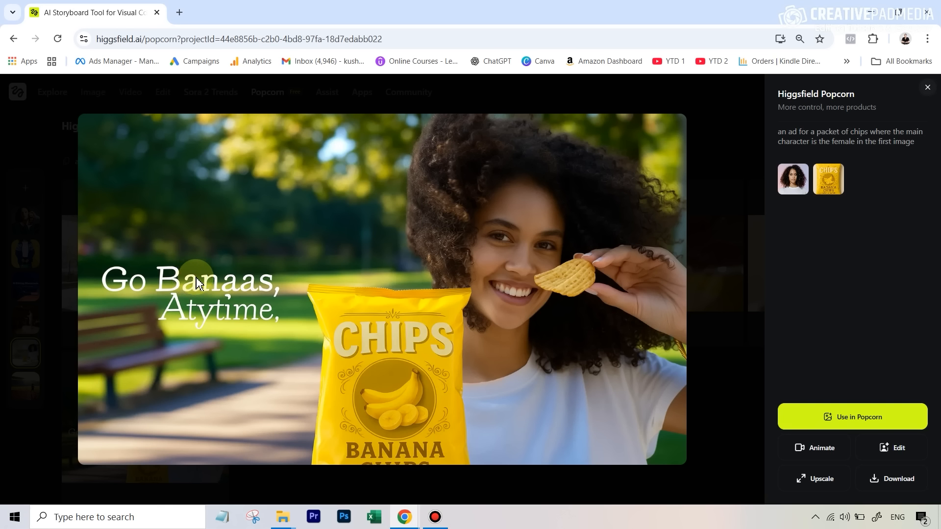
Step: Close the chips ad viewer, open the casual-wear sweater photoshoot storyboard and page through its shots
left_click(927, 88)
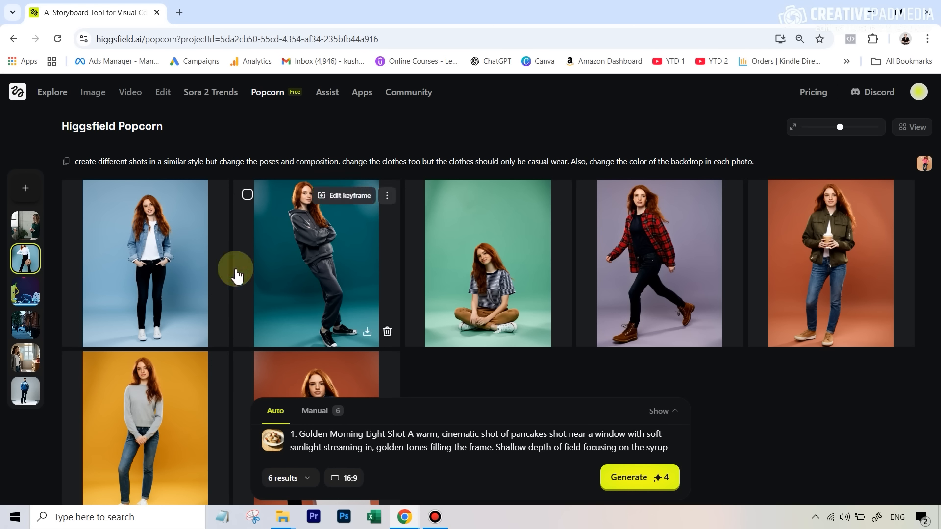
left_click(195, 263)
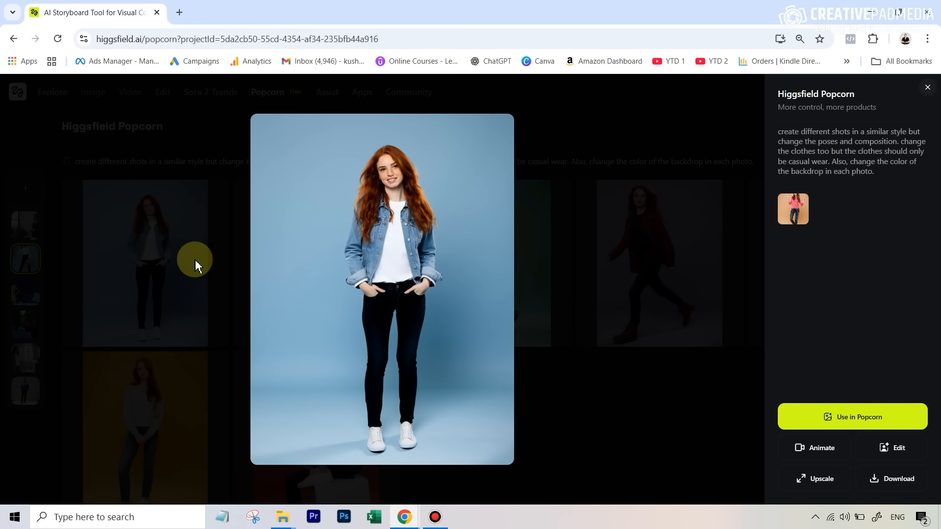
key("Right")
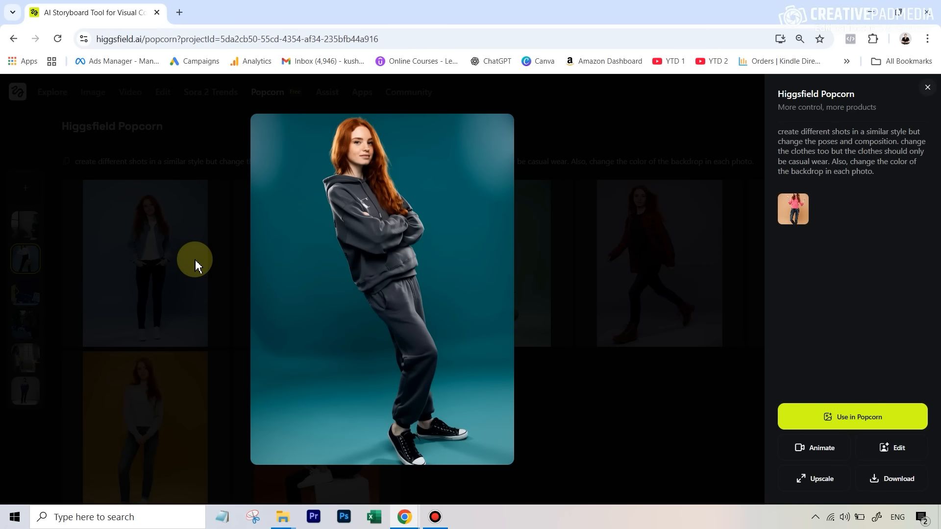
key("Right")
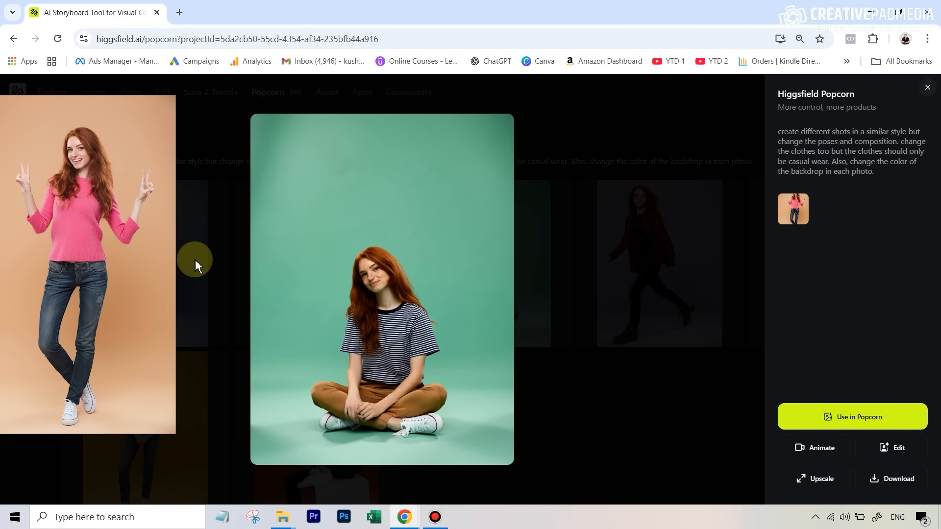
key("Right")
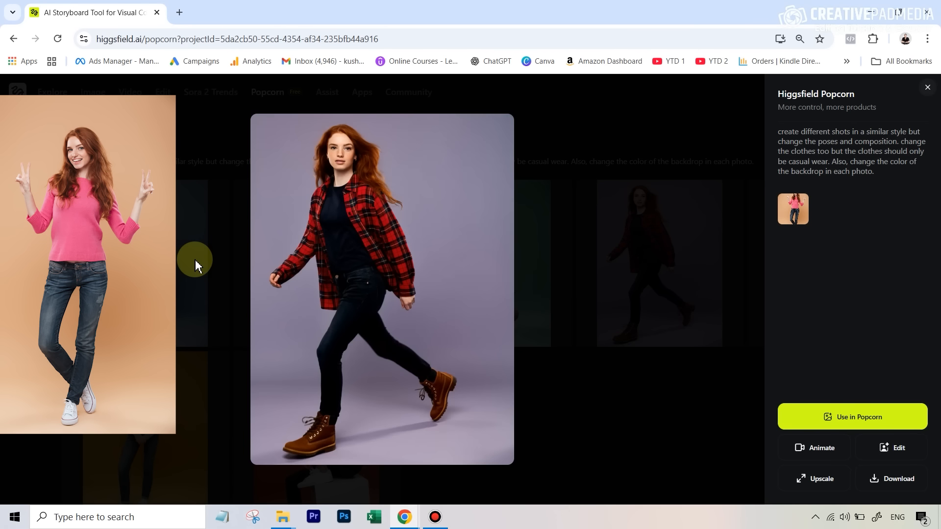
key("Right")
key("Right")
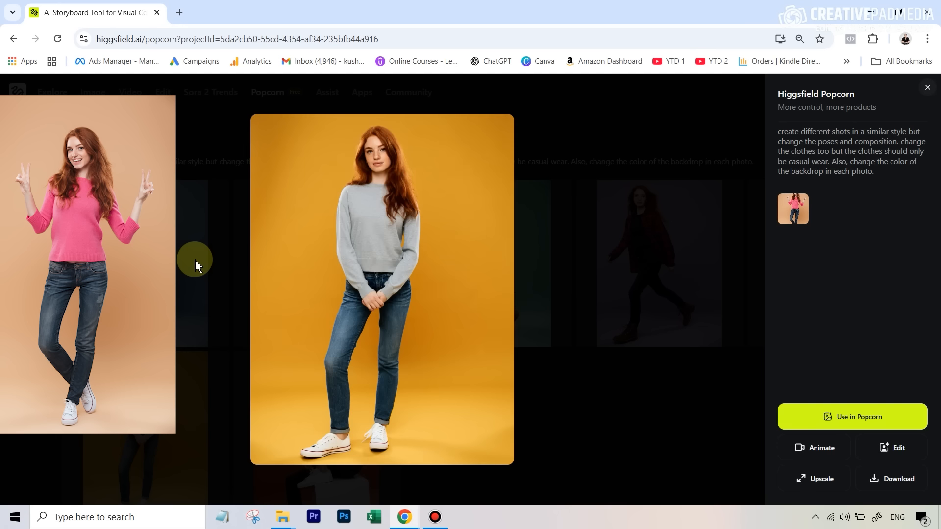
key("Right")
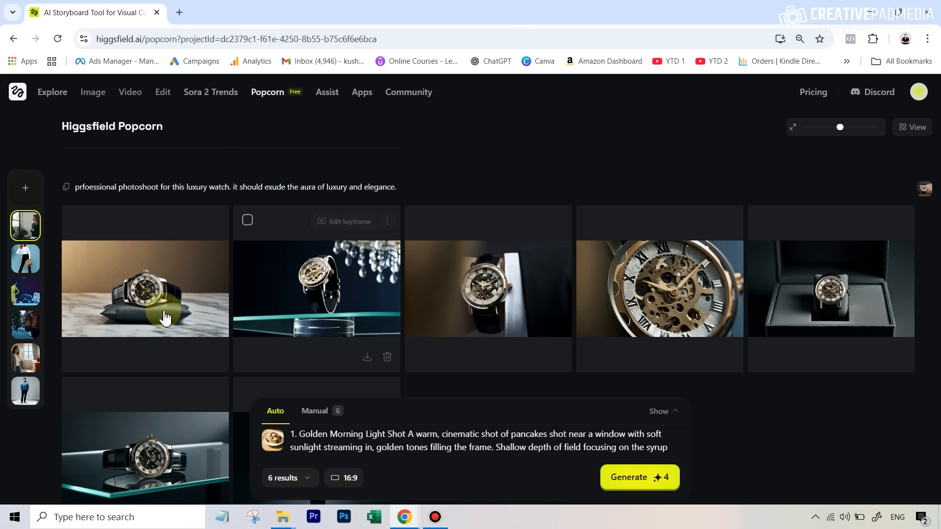
Step: Open the luxury watch photoshoot storyboard and page through its shots in the viewer
left_click(146, 283)
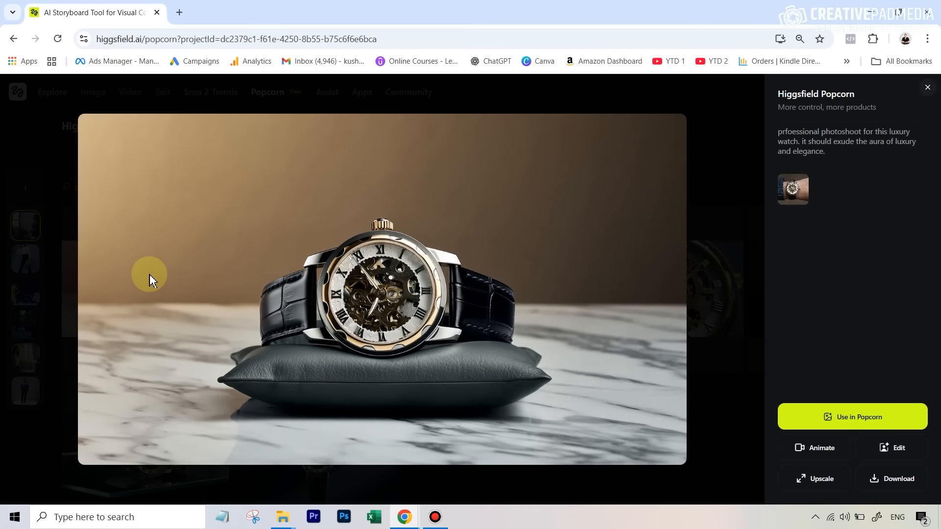
key("Right")
key("Right")
key("Right")
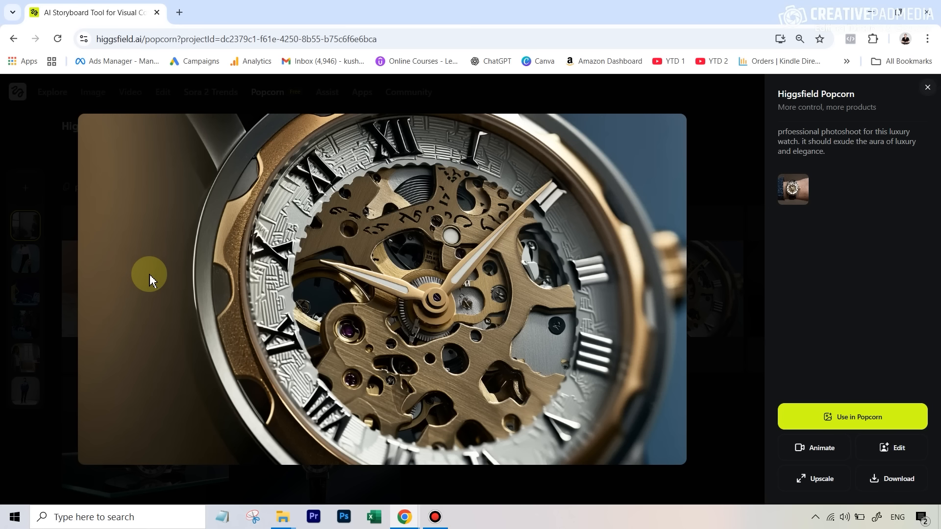
key("Right")
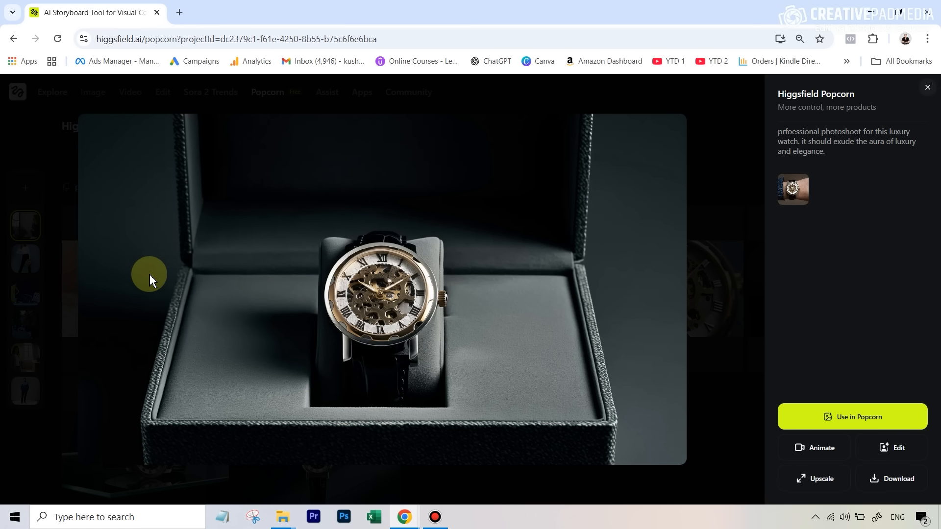
key("Right")
key("Right")
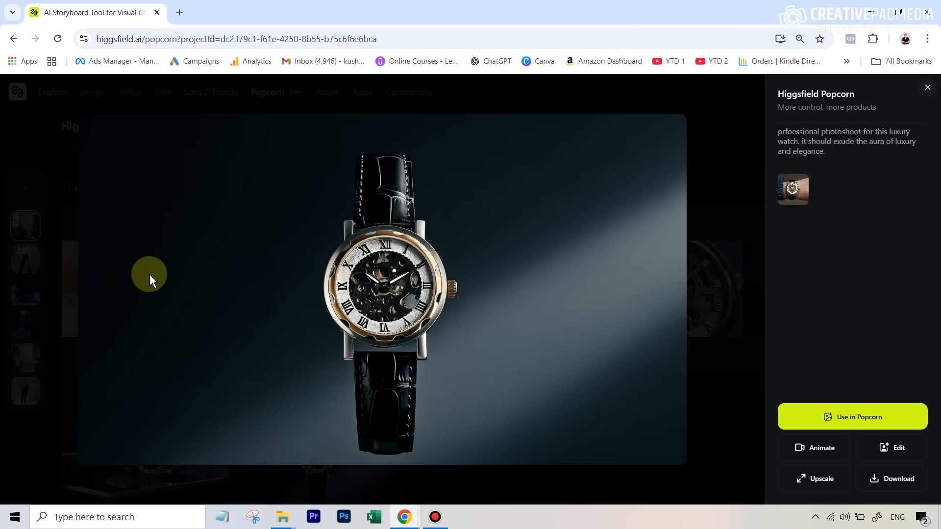
key("Left")
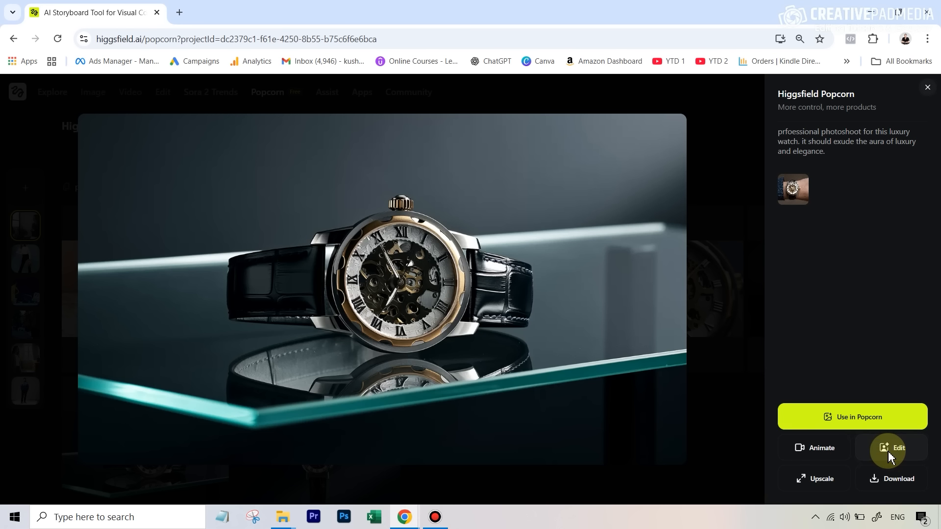
Step: Send the watch-on-glass shot to Animate and switch the motion preset to Kling's General
left_click(815, 453)
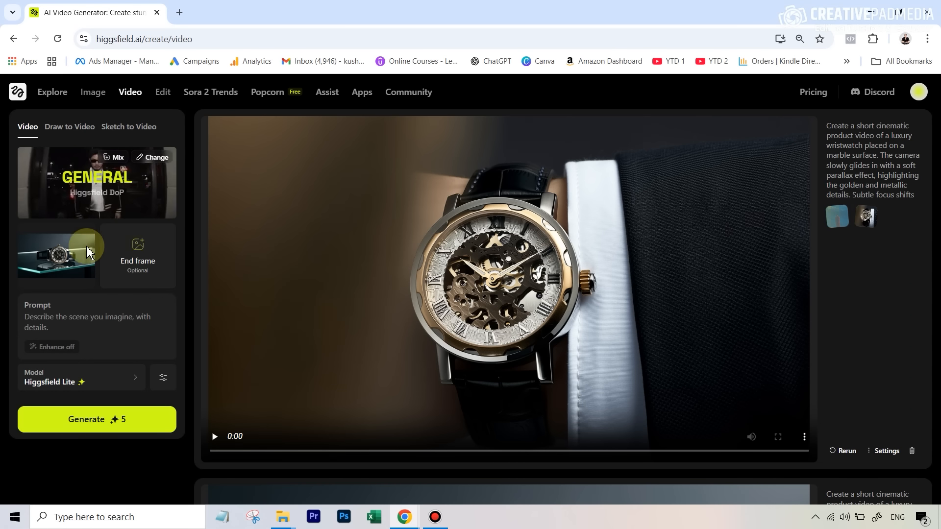
mouse_move(63, 255)
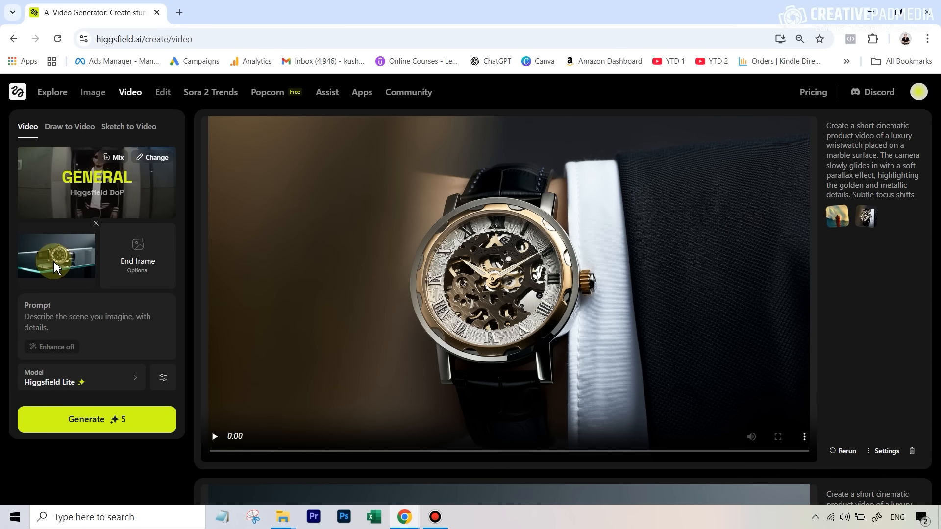
left_click(156, 162)
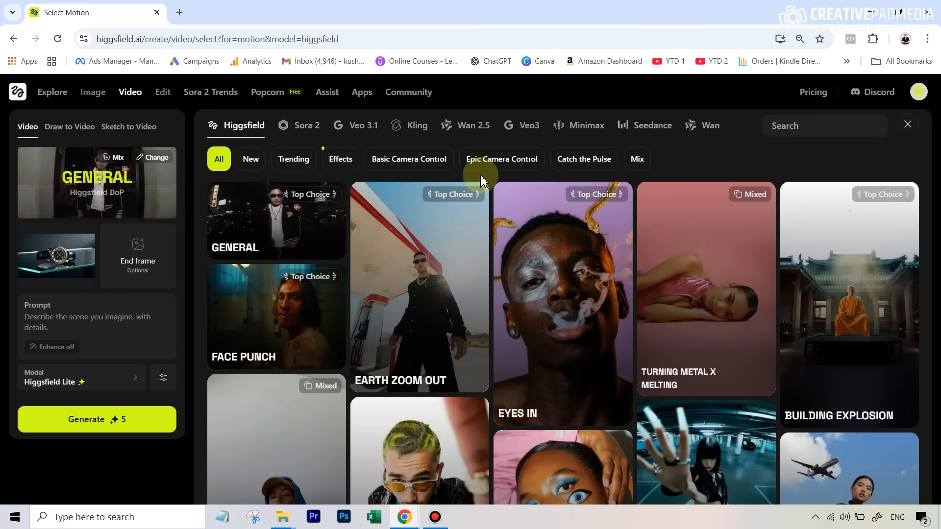
left_click(413, 129)
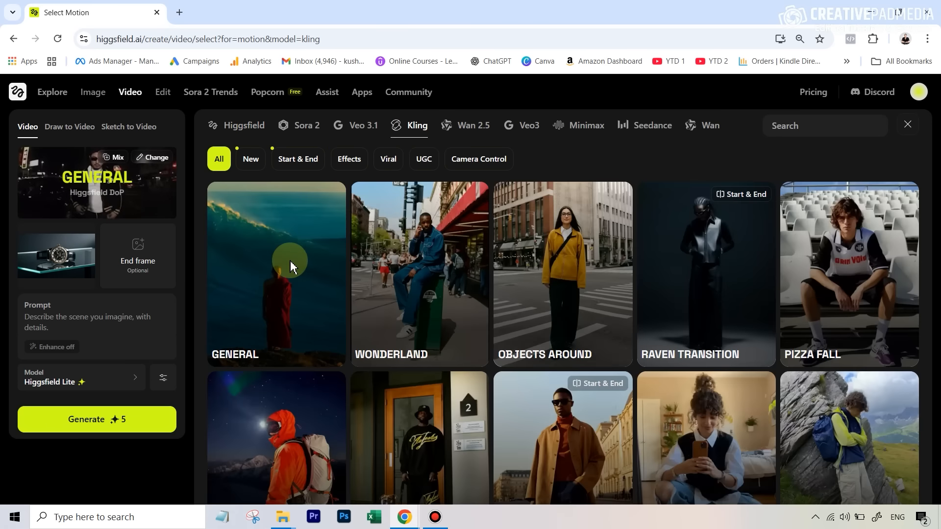
left_click(290, 259)
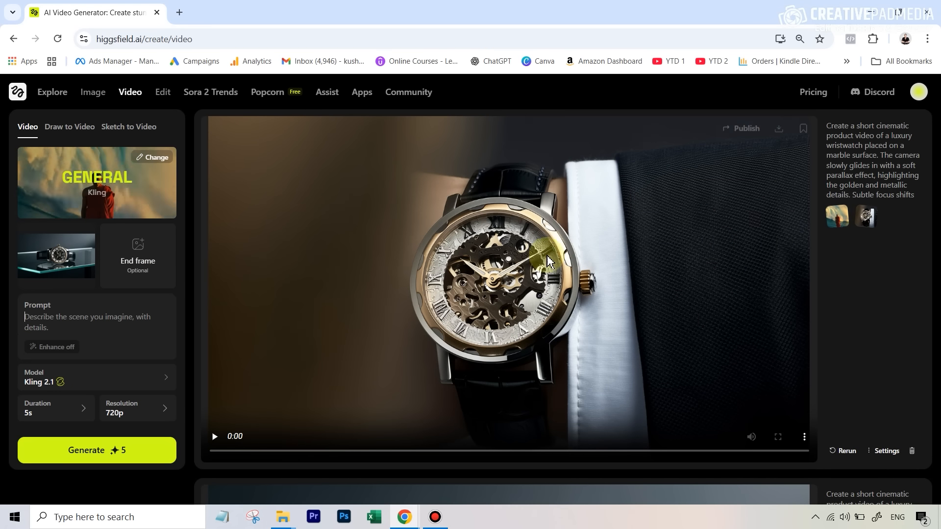
Step: Play through the generated luxury watch product videos one after another
mouse_move(54, 269)
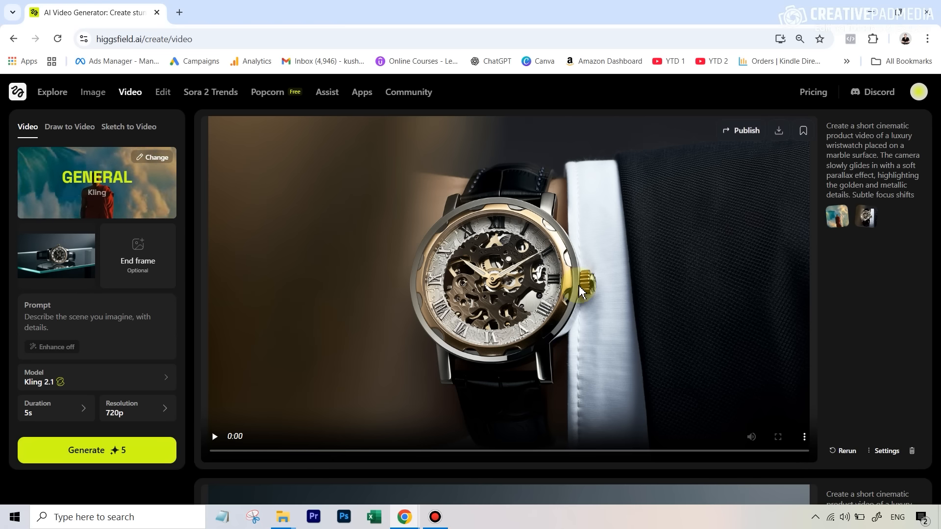
scroll(269, 423, "down", 3)
scroll(268, 423, "down", 3)
left_click(215, 438)
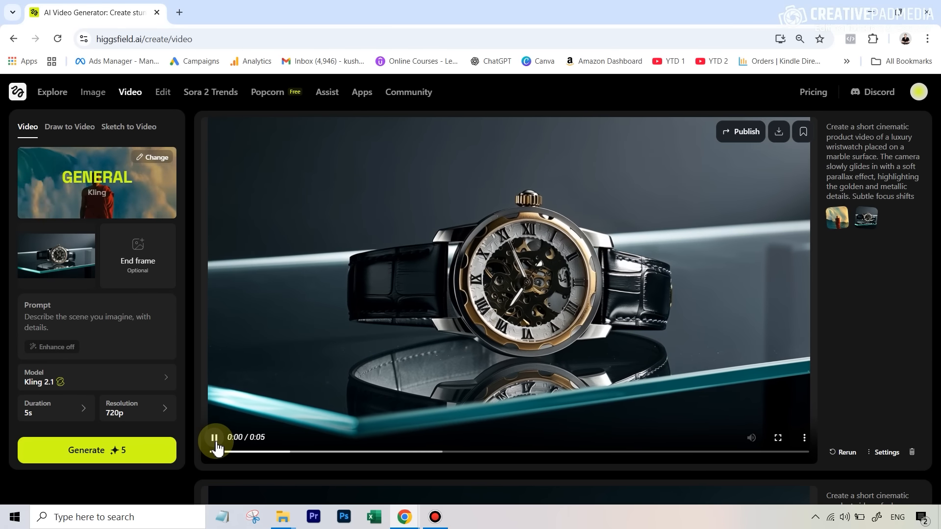
left_click(216, 441)
scroll(218, 431, "down", 7)
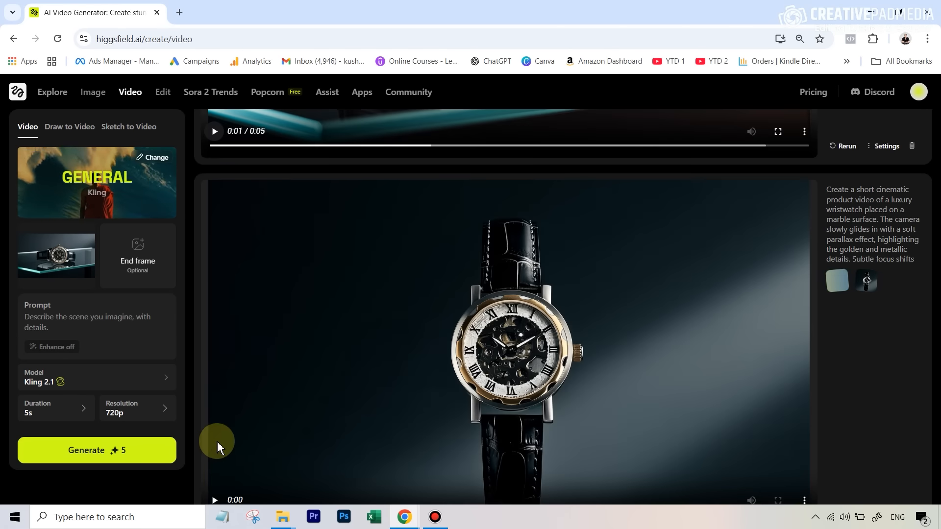
left_click(214, 378)
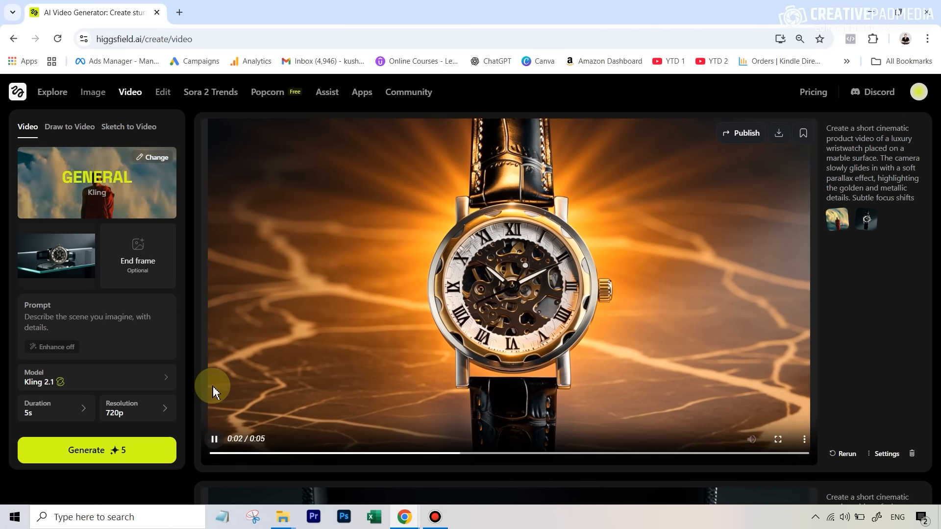
left_click(214, 441)
scroll(214, 441, "down", 5)
left_click(214, 440)
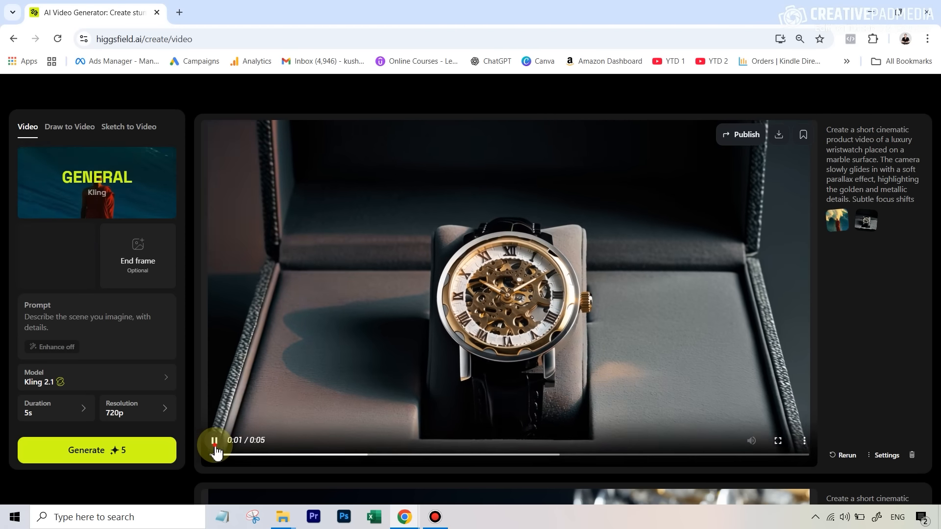
left_click(695, 263)
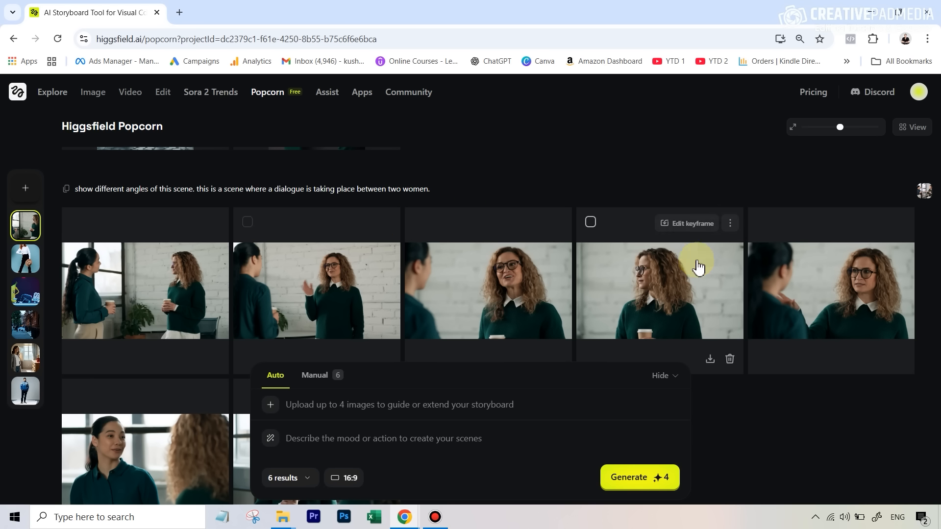
Step: Scroll through the two-women dialogue storyboard and open its first shot
scroll(681, 282, "down", 1)
scroll(681, 281, "down", 2)
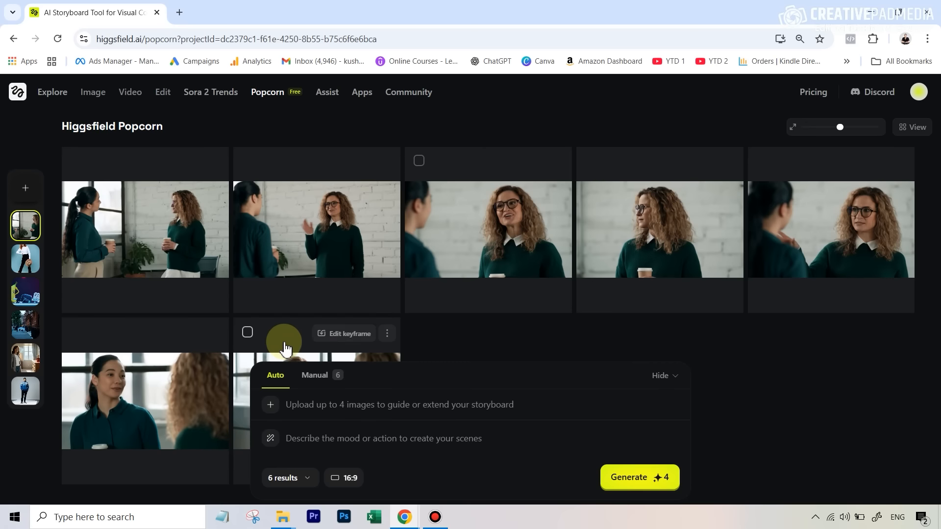
left_click(180, 224)
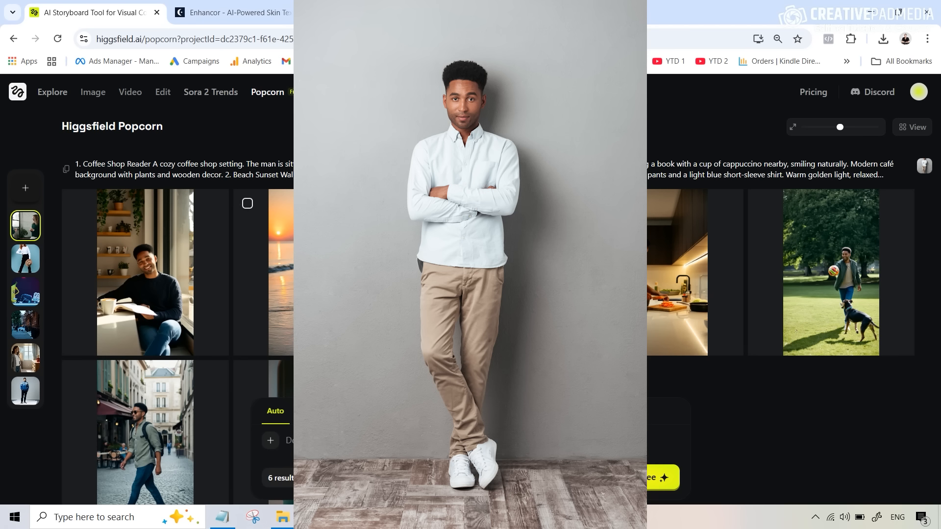
Step: Switch to Notepad and read through the six numbered lifestyle scene prompts
mouse_move(719, 310)
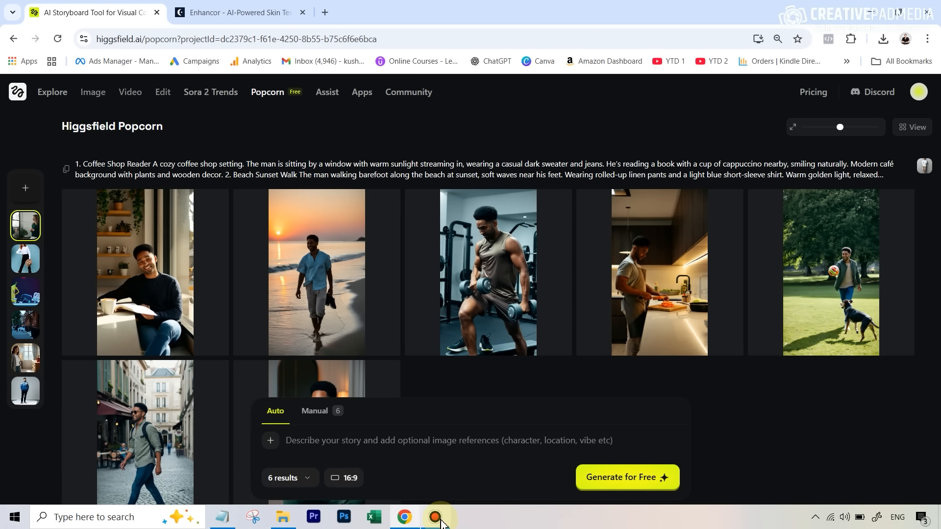
left_click(221, 516)
scroll(91, 107, "up", 2)
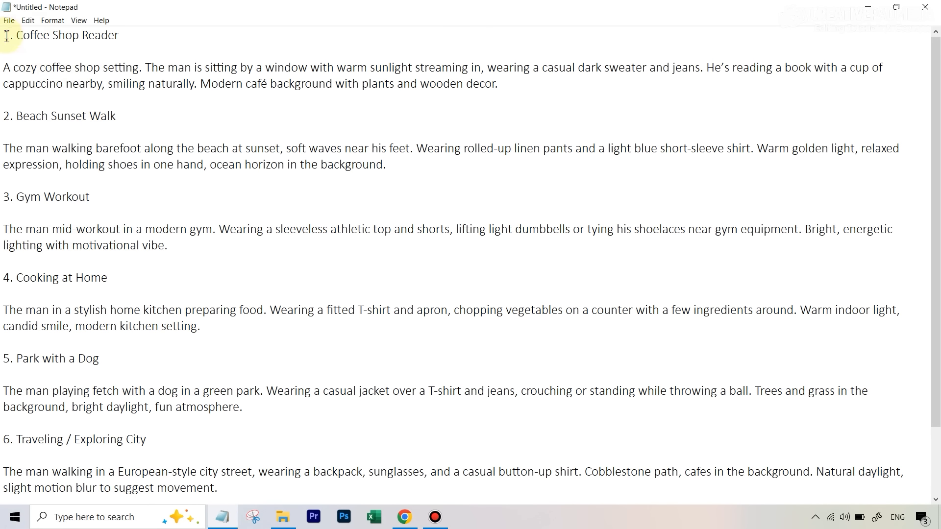
scroll(47, 191, "down", 2)
scroll(62, 331, "up", 2)
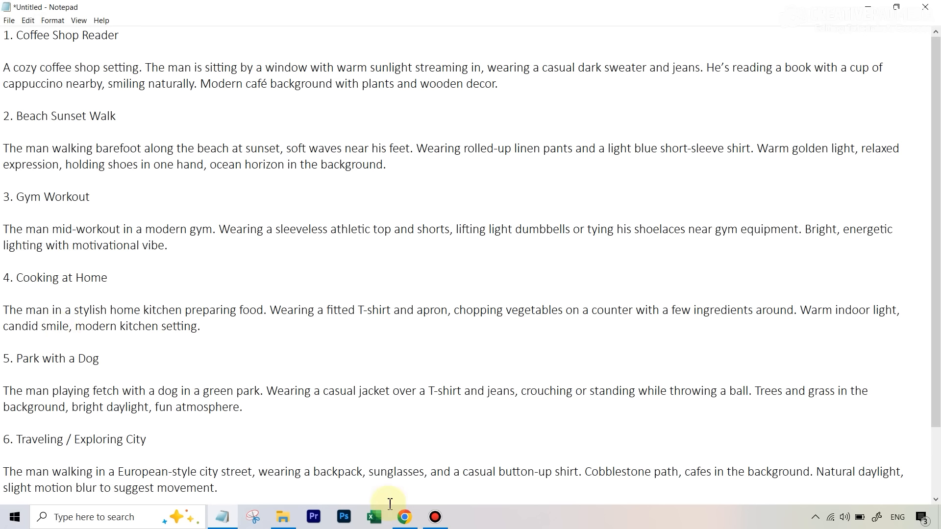
Step: Return to the browser, open the man's lifestyle storyboard and page through its shots
left_click(404, 517)
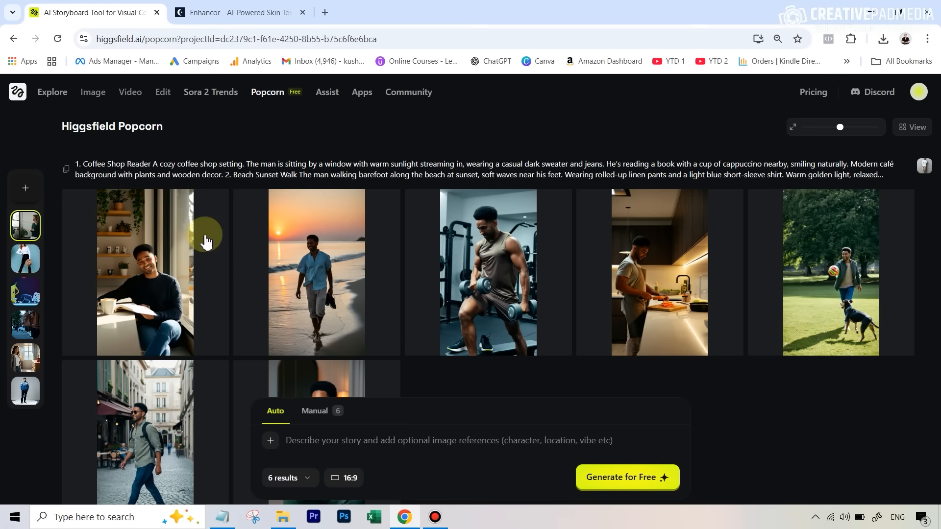
left_click(169, 271)
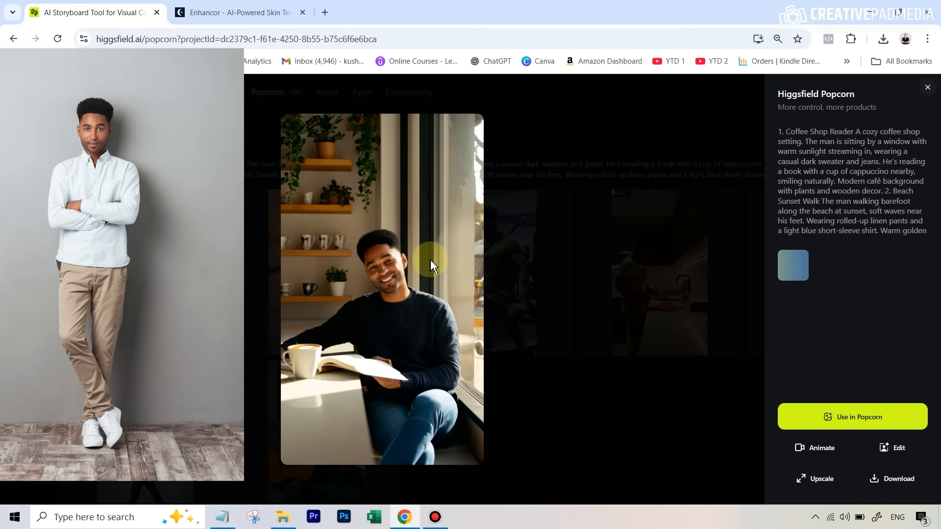
key("Right")
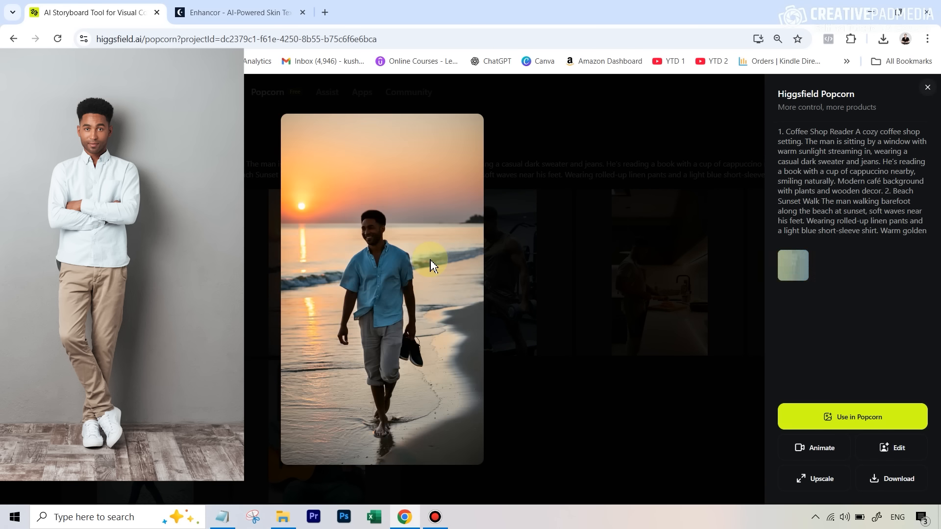
key("Right")
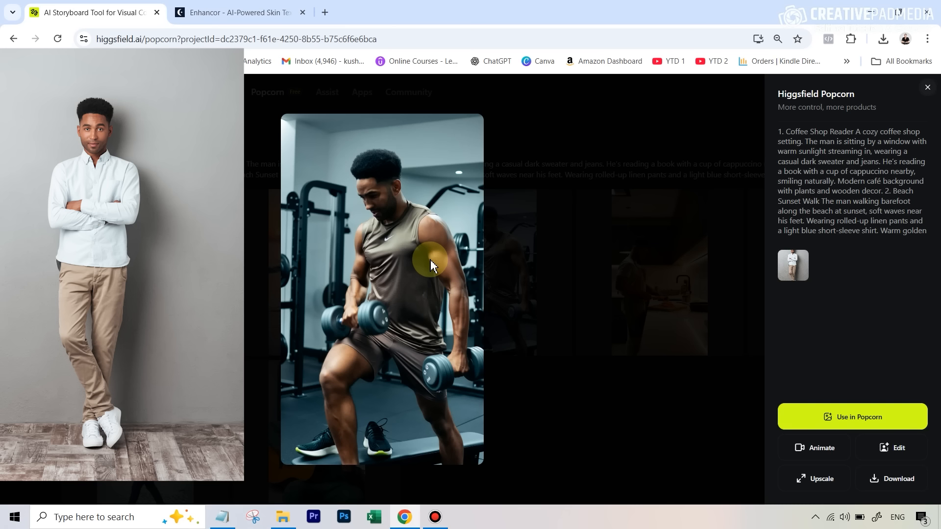
key("Right")
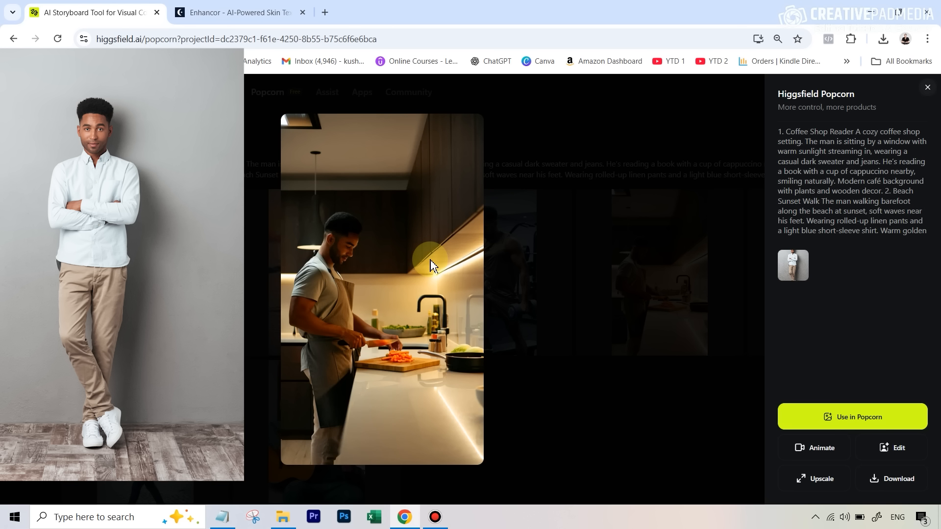
key("Right")
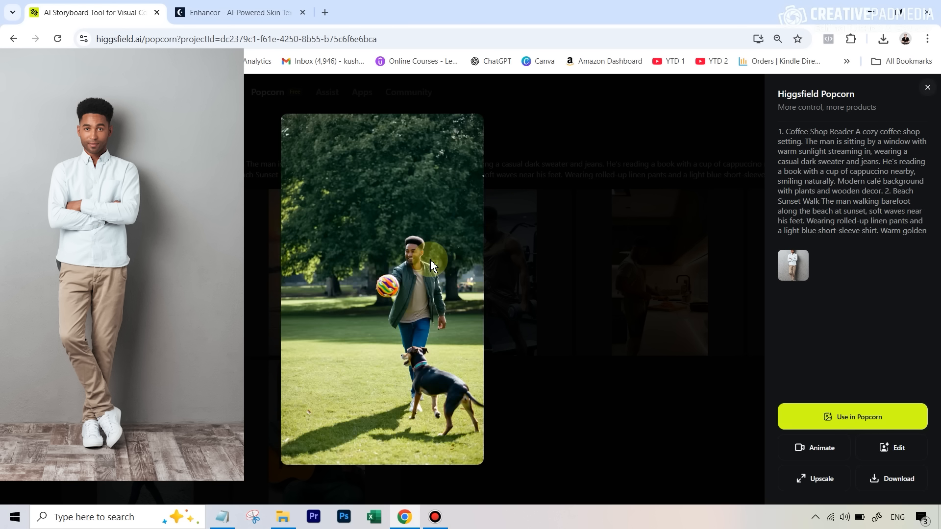
key("Right")
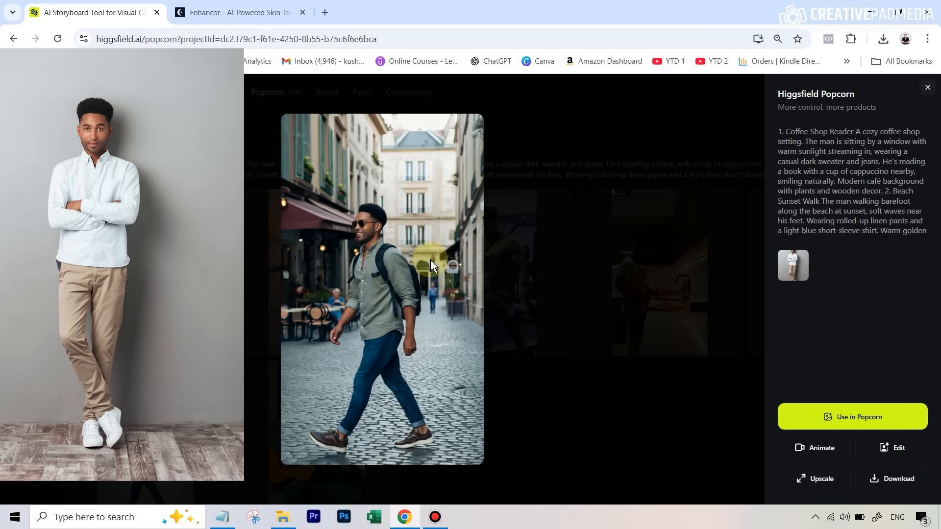
Step: Advance to the guitar shot, then open its downloaded image from the browser's download history and zoom in to inspect it
key("Right")
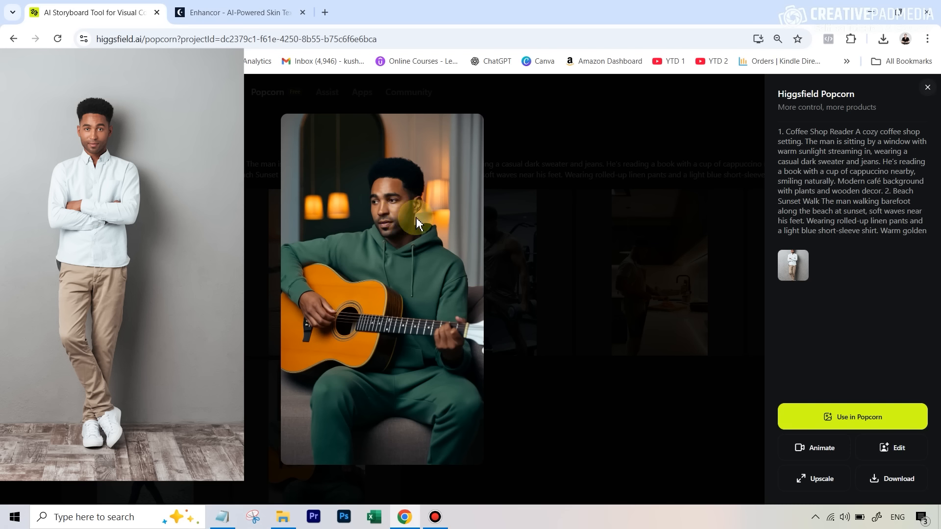
left_click(889, 43)
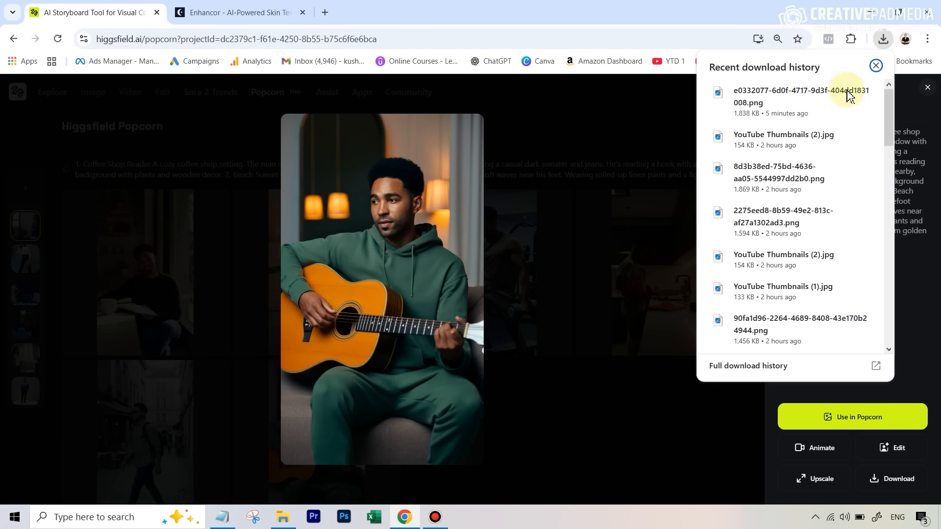
left_click(810, 91)
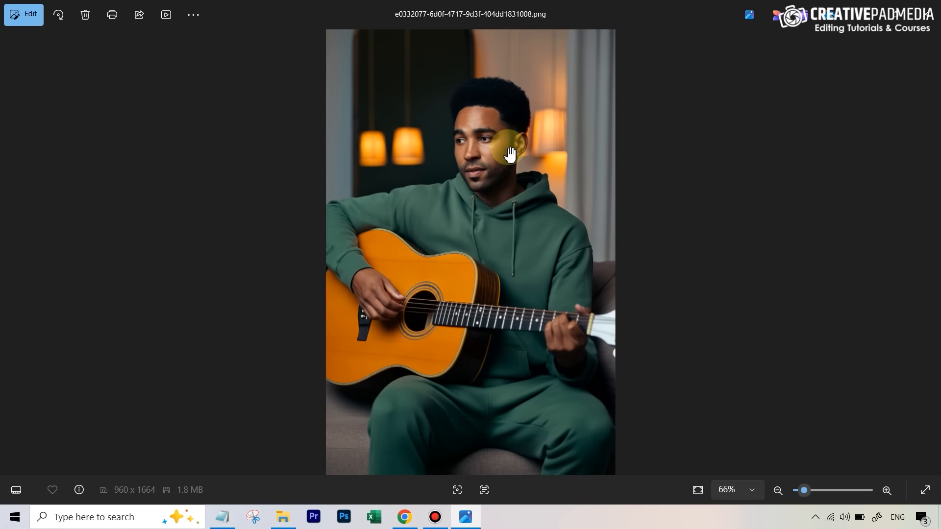
scroll(513, 142, "up", 5)
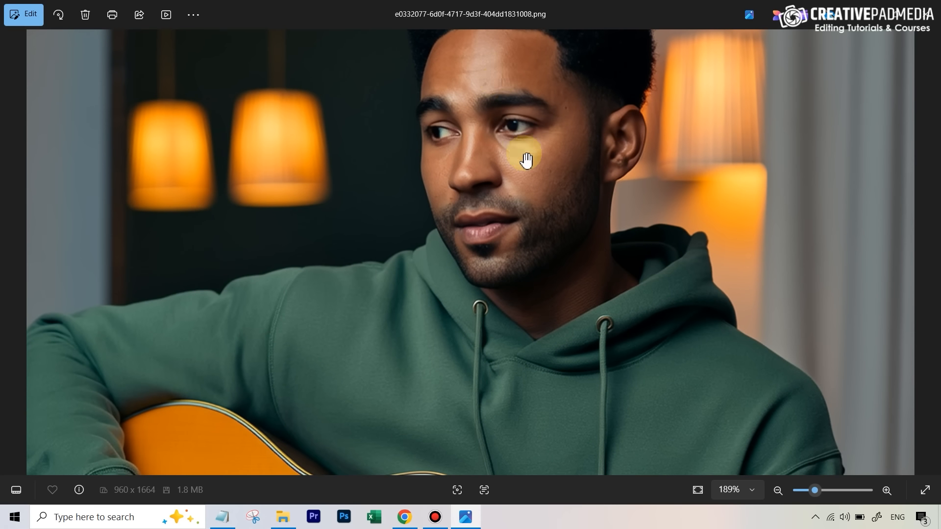
scroll(538, 173, "down", 6)
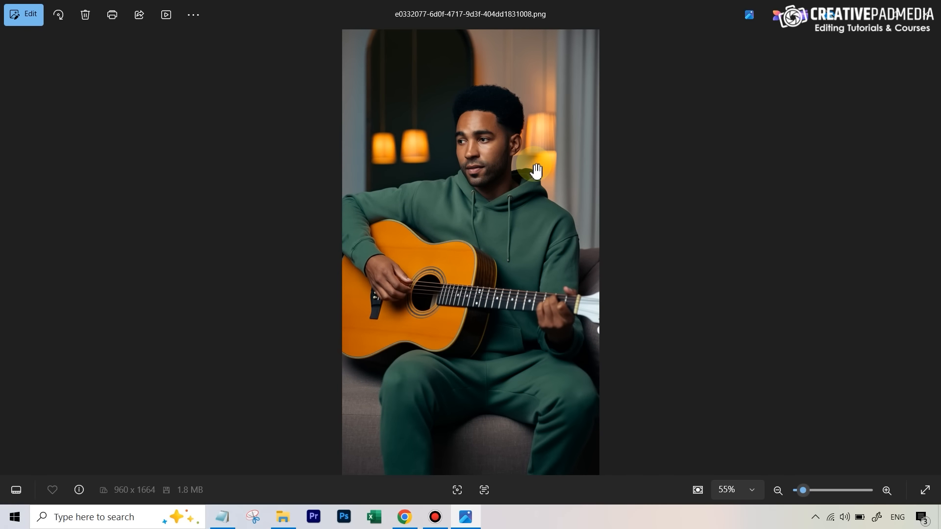
scroll(533, 166, "up", 1)
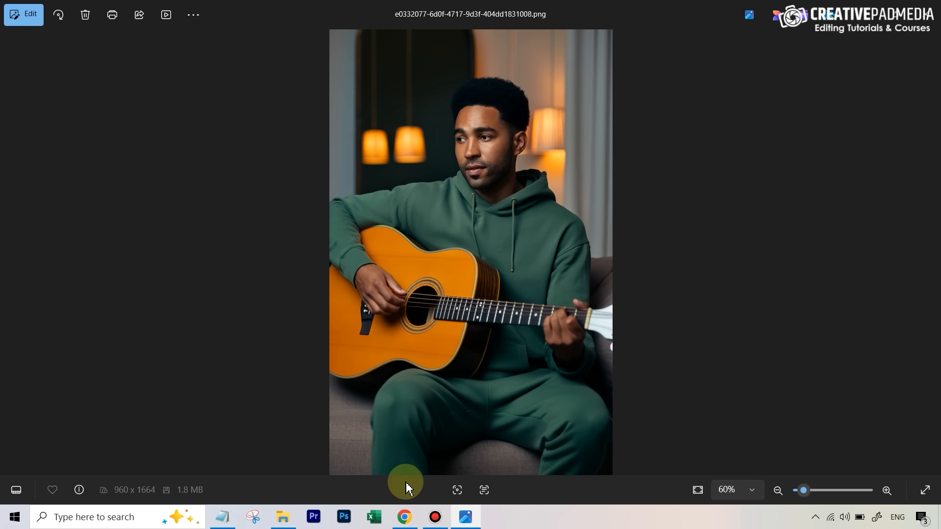
Step: Switch to the Enhancor upscaler tab and compare the upscaled guitar portrait full-screen using the before/after slider
left_click(405, 516)
left_click(277, 7)
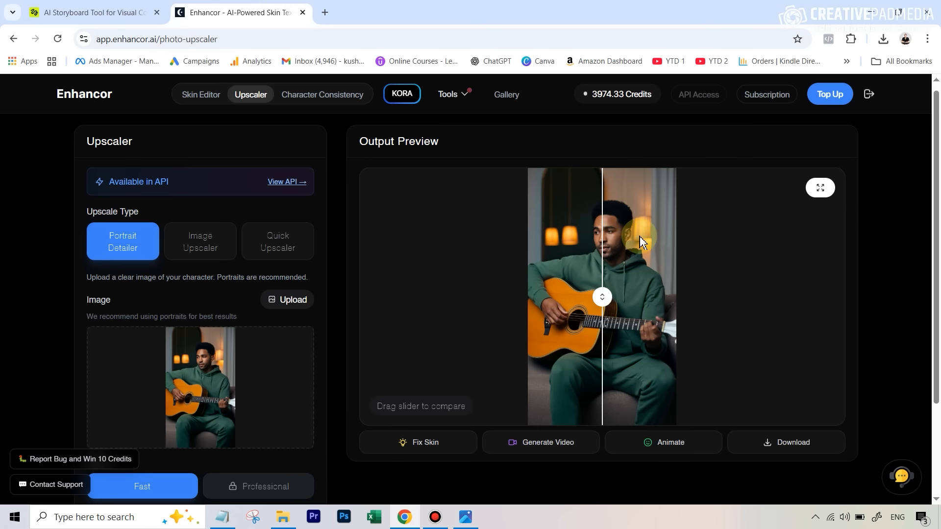
left_click(823, 194)
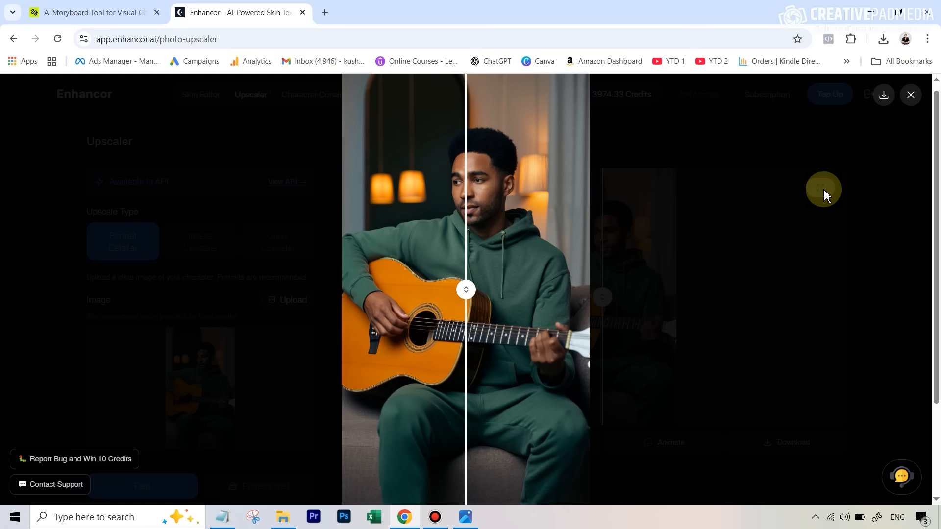
left_click_drag(469, 289, 352, 252)
left_click(910, 96)
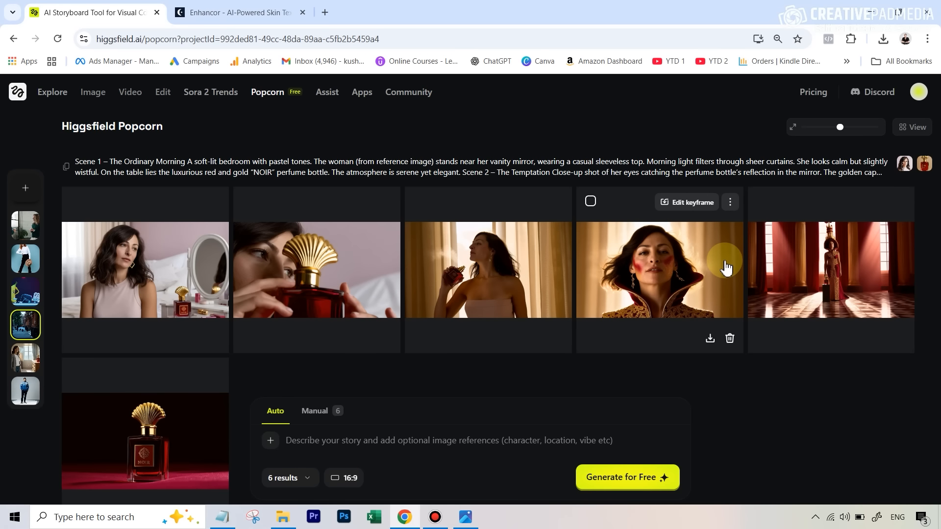
Step: Open the NOIR perfume storyboard's first shot and page through all its shots before closing the viewer
left_click(146, 265)
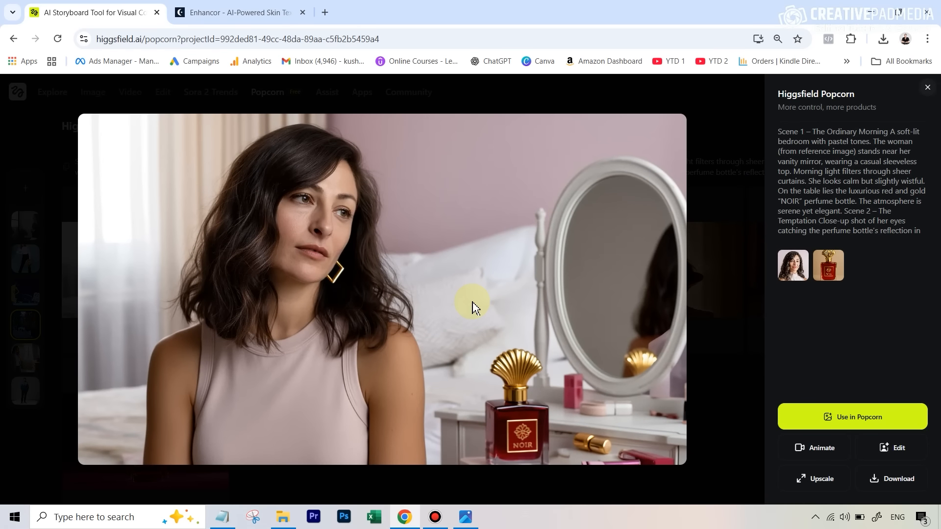
left_click(519, 420)
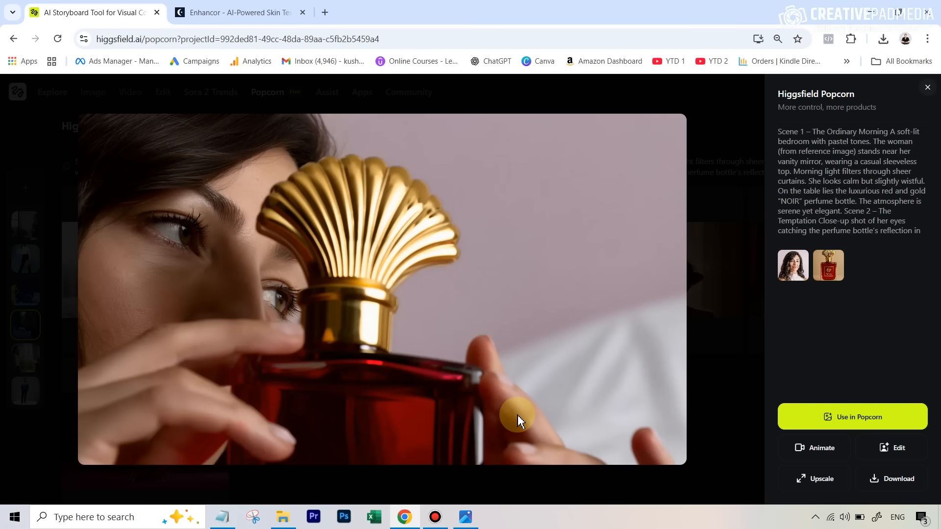
left_click(518, 415)
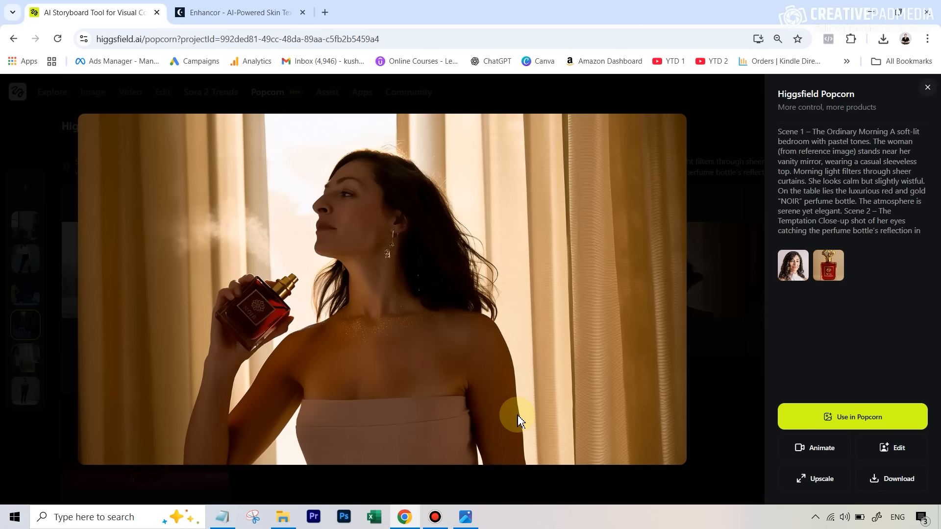
left_click(518, 417)
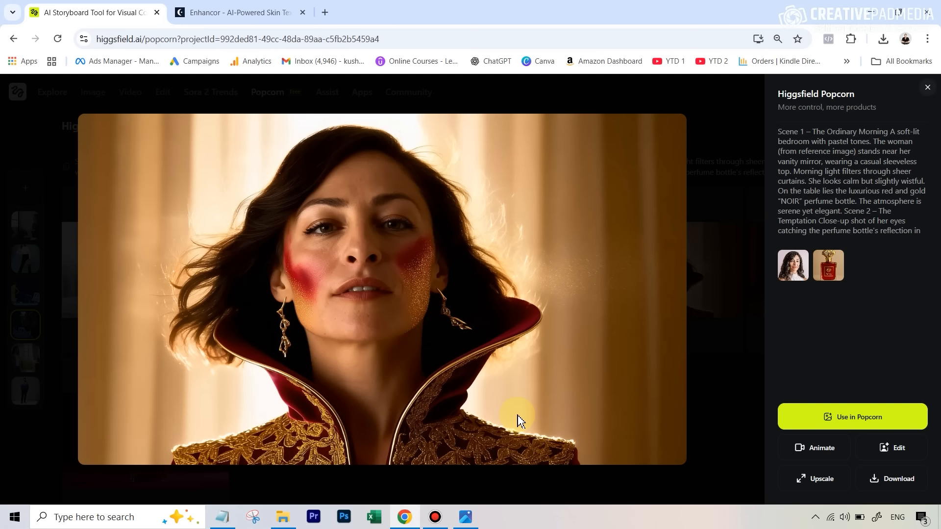
left_click(518, 420)
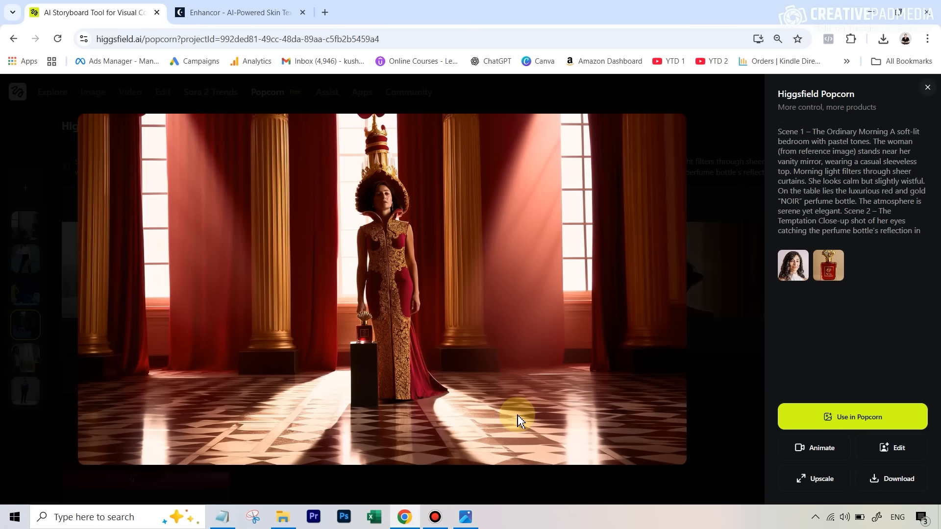
left_click(927, 87)
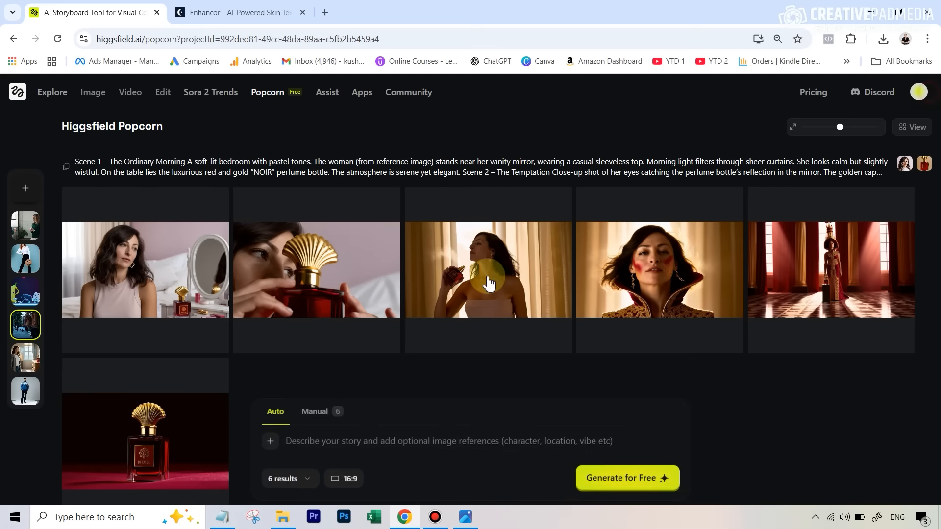
Step: Open the woman-to-queen perfume ad storyboard and view its palace gown shot
left_click(27, 365)
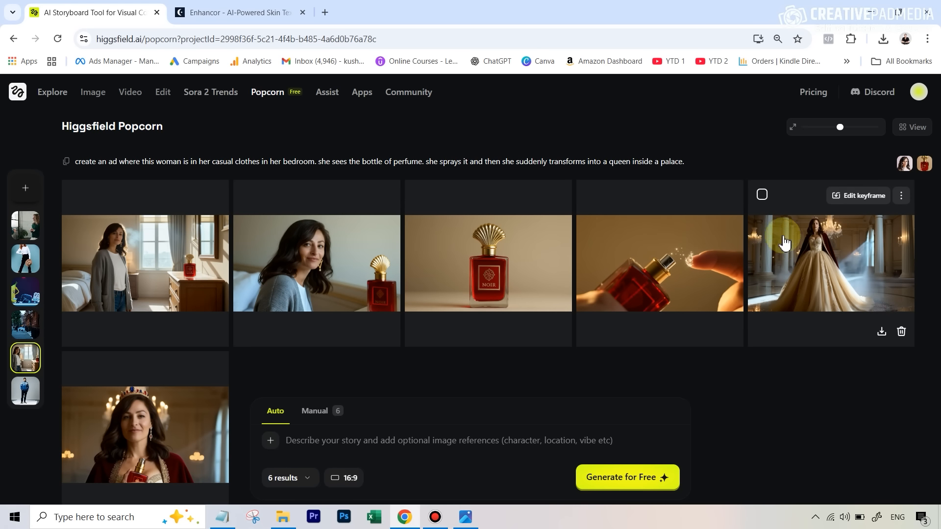
left_click(826, 257)
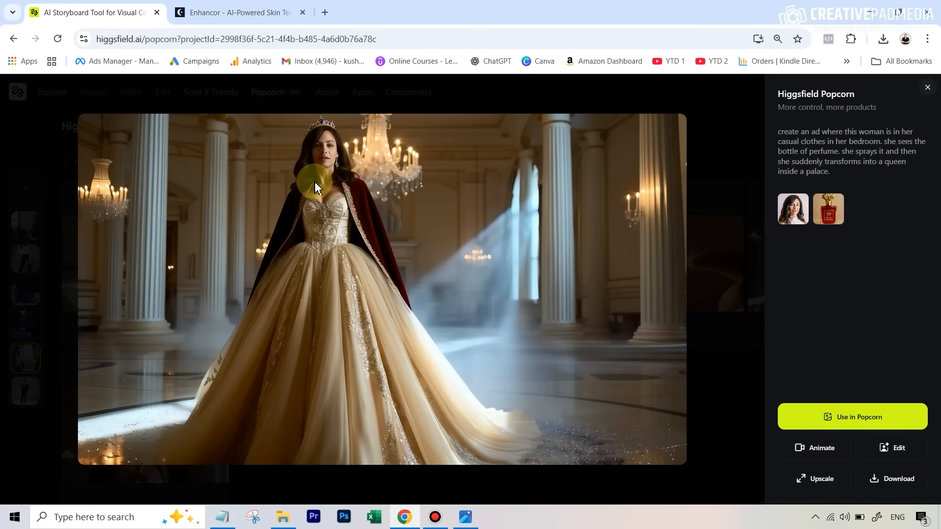
key("Right")
key("Left")
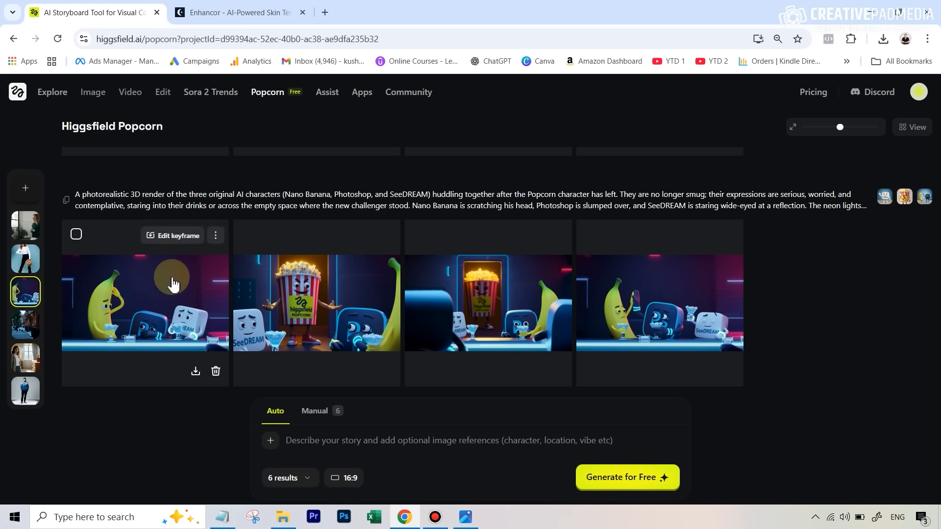
Step: Open the AI characters bar storyboard's shots and page through them before closing the viewer
left_click(642, 313)
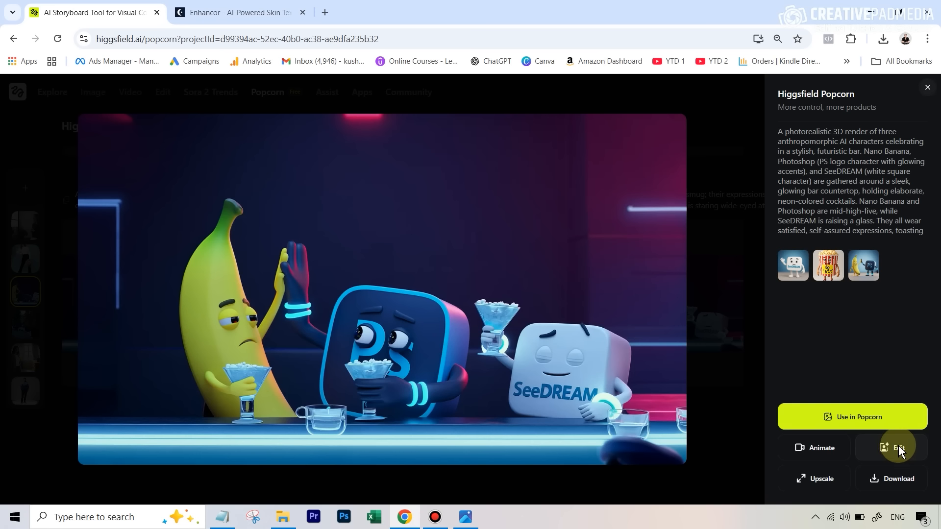
left_click(616, 375)
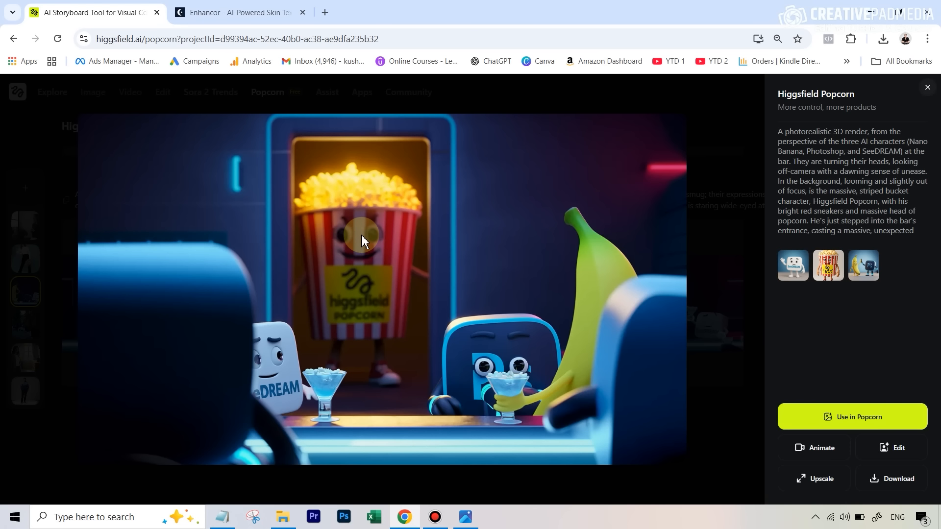
key("Right")
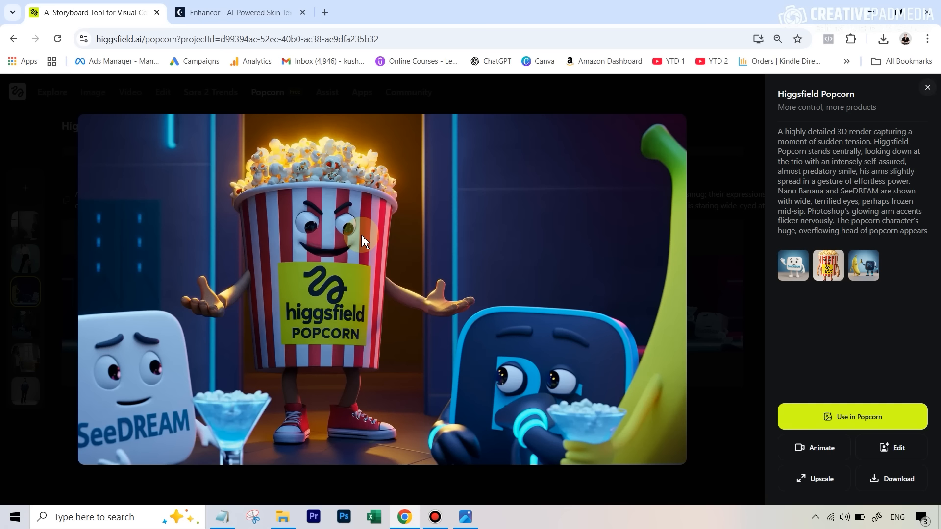
key("Right")
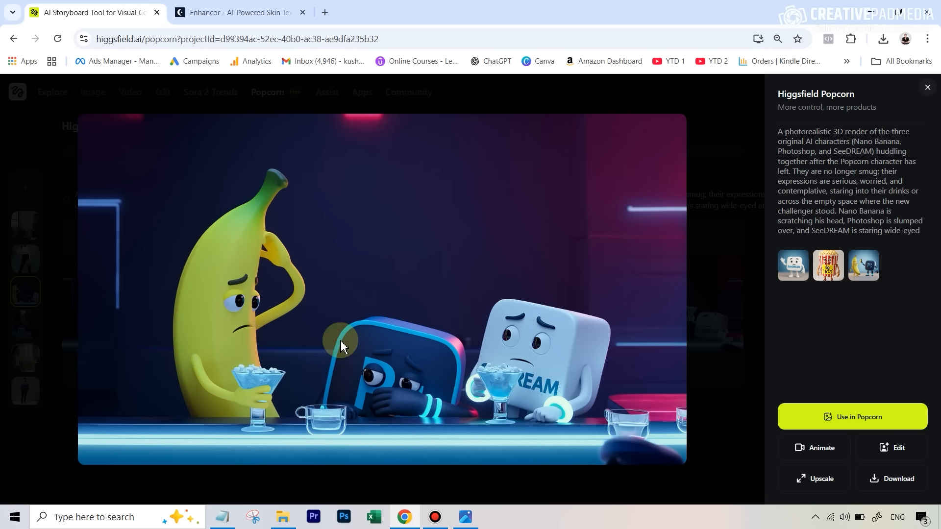
left_click(928, 87)
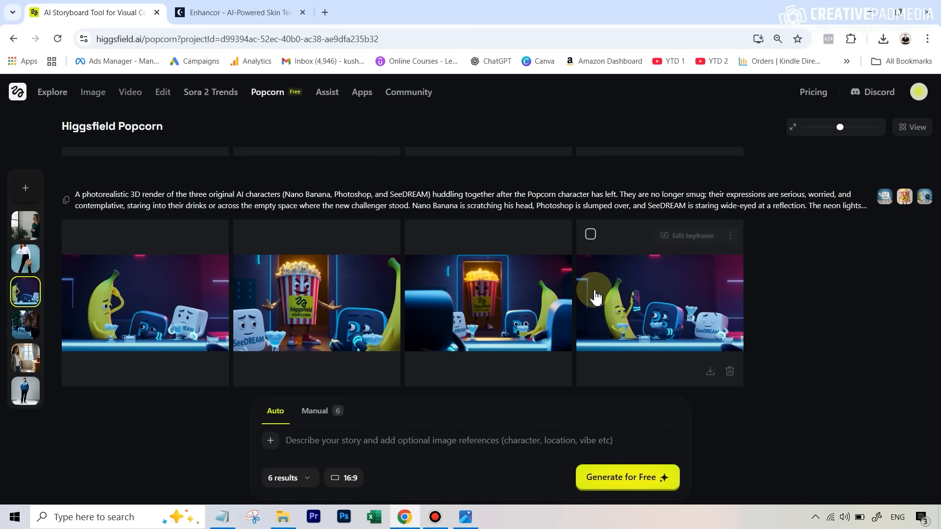